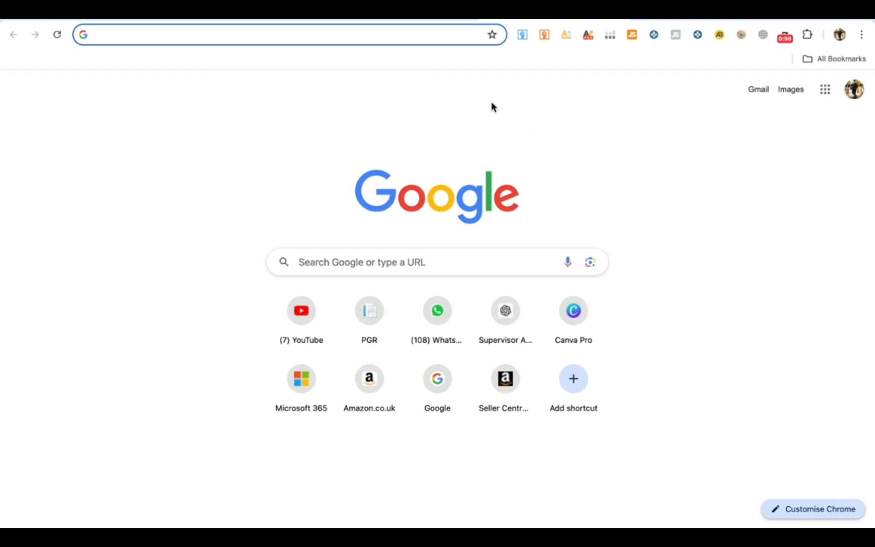
# - Search Google for 'llc formation florida' and scroll through the results
pyautogui.click(386, 35)
pyautogui.write('llc')
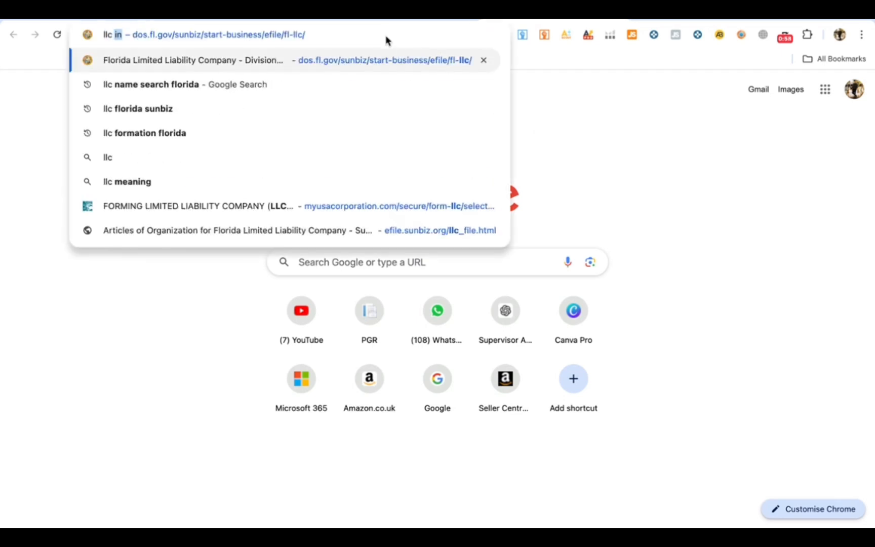
pyautogui.press('Down')
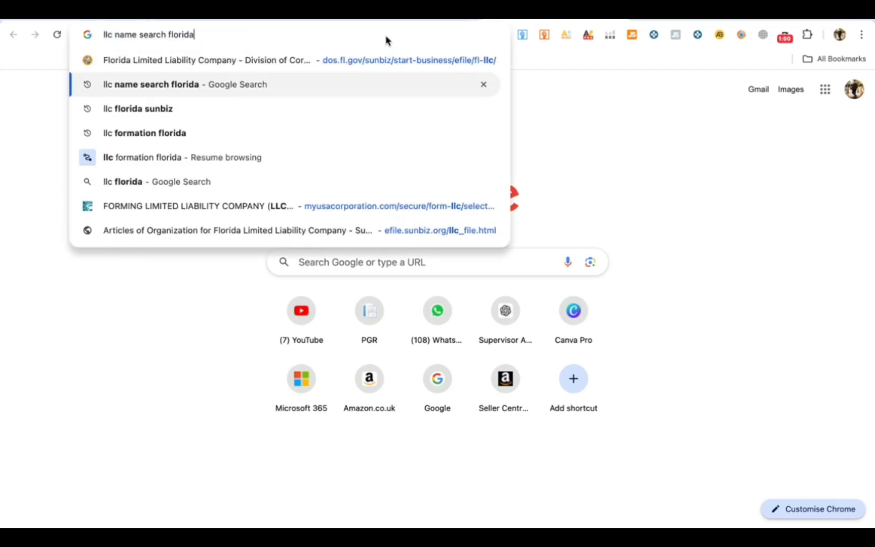
pyautogui.press('Down')
pyautogui.press('Down')
pyautogui.press('Return')
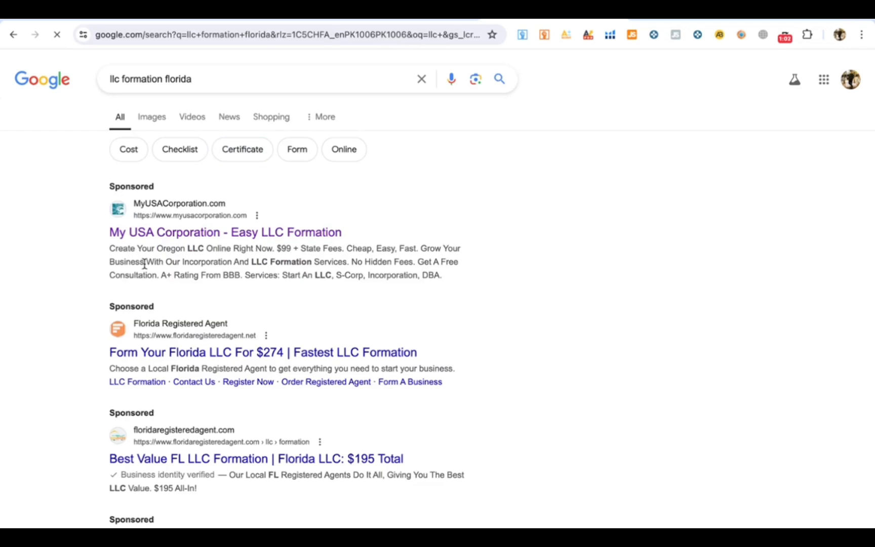
pyautogui.scroll(-3, 362, 294)
pyautogui.scroll(-5, 362, 294)
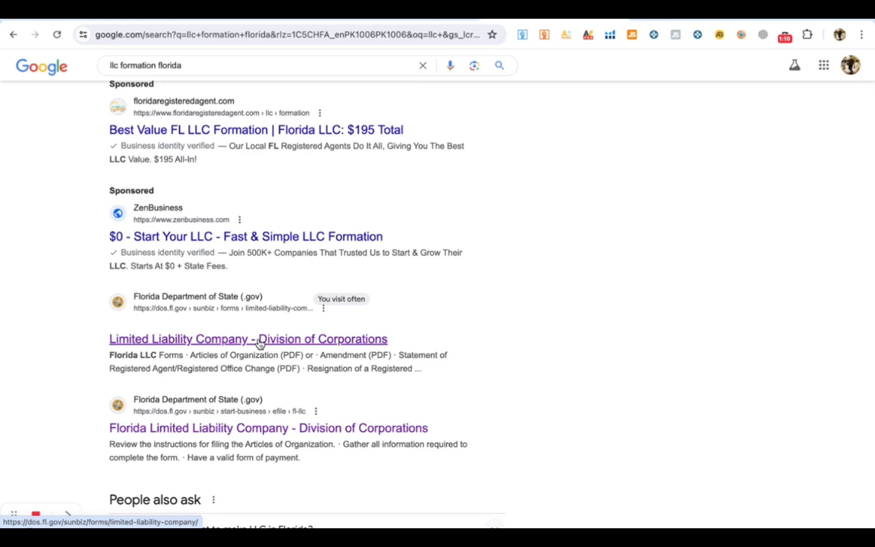
# - Open the Division of Corporations LLC page and go to the Florida LLC e-filing page
pyautogui.click(260, 343)
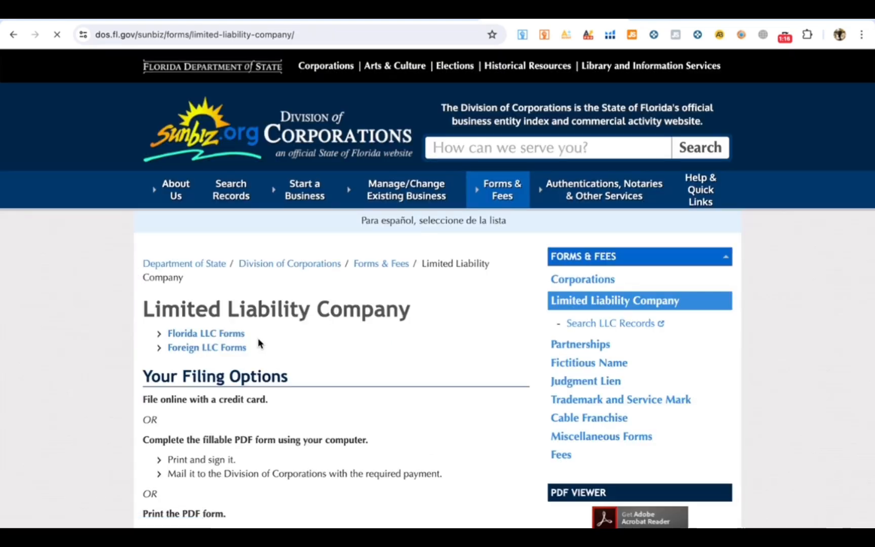
pyautogui.moveTo(313, 202)
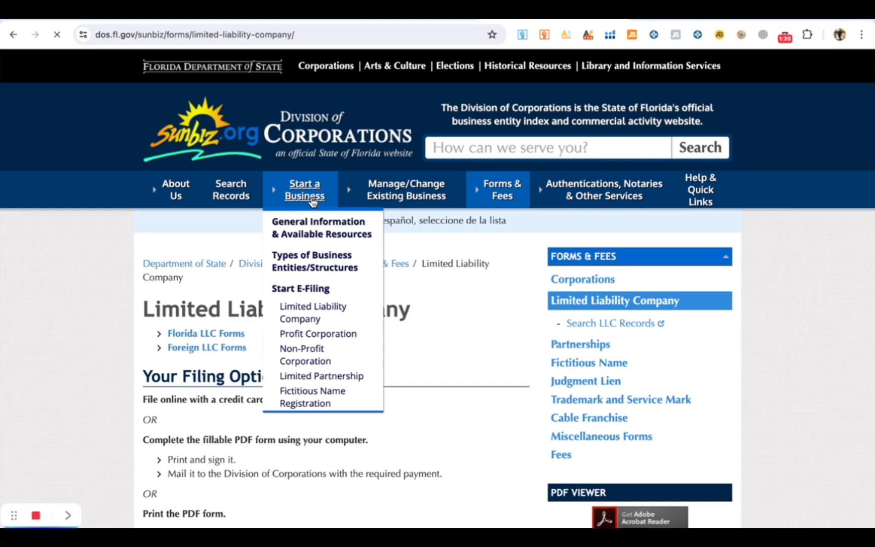
pyautogui.click(313, 319)
pyautogui.scroll(-2, 338, 390)
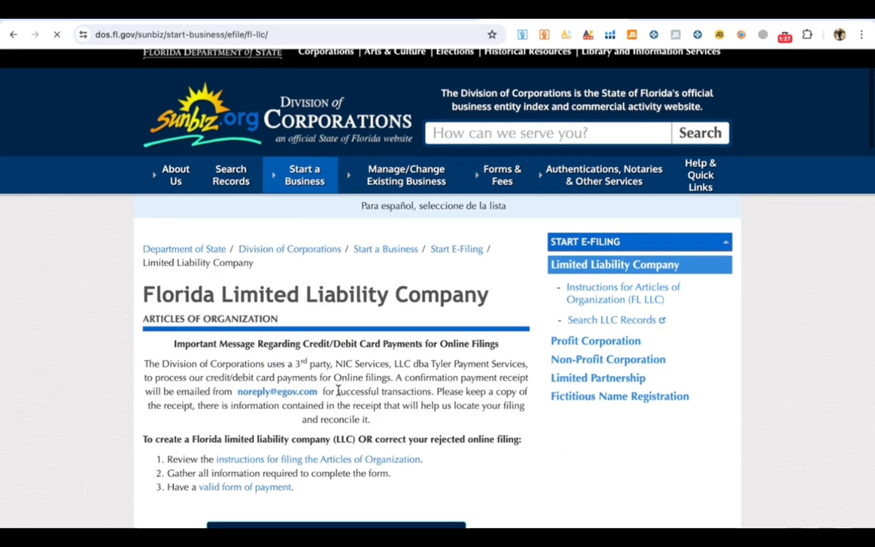
pyautogui.scroll(-3, 338, 390)
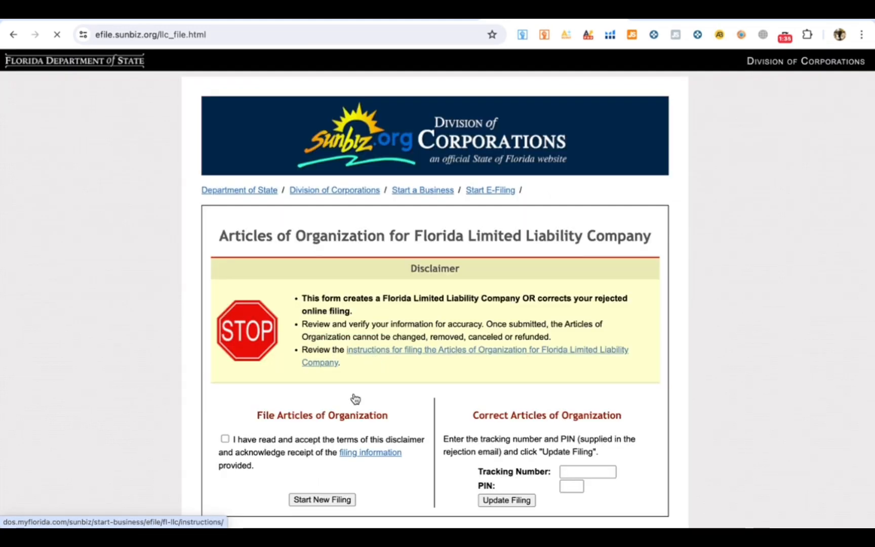
pyautogui.scroll(-2, 355, 398)
# - Accept the Sunbiz filing disclaimer and start a new LLC filing
pyautogui.click(225, 396)
pyautogui.click(304, 460)
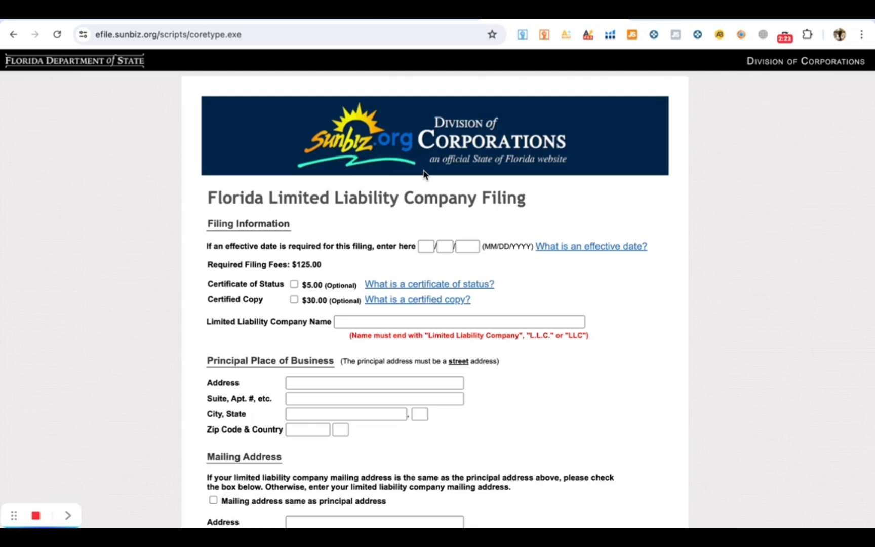
# - Enter 07 / 07 / 2024 as the effective date, correcting a mistyped 06 month
pyautogui.click(428, 247)
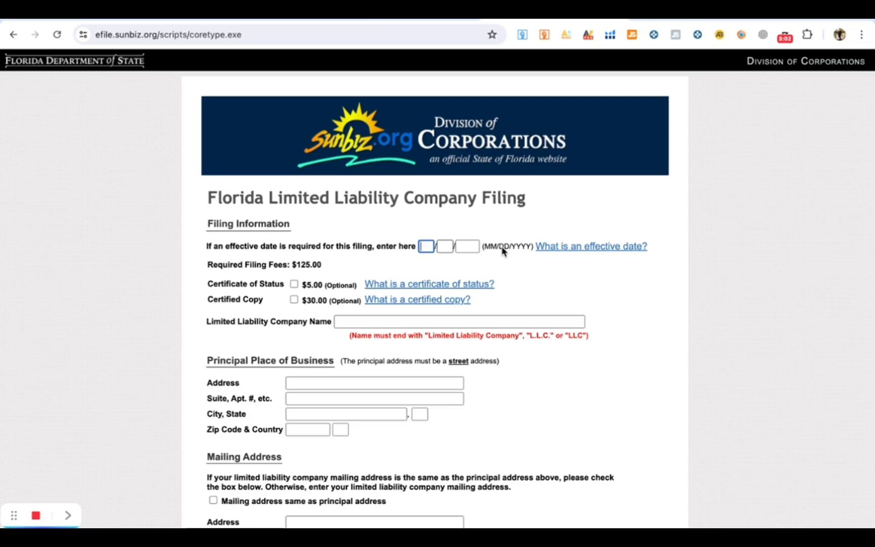
pyautogui.press('Tab')
pyautogui.click(426, 247)
pyautogui.write('06')
pyautogui.click(446, 247)
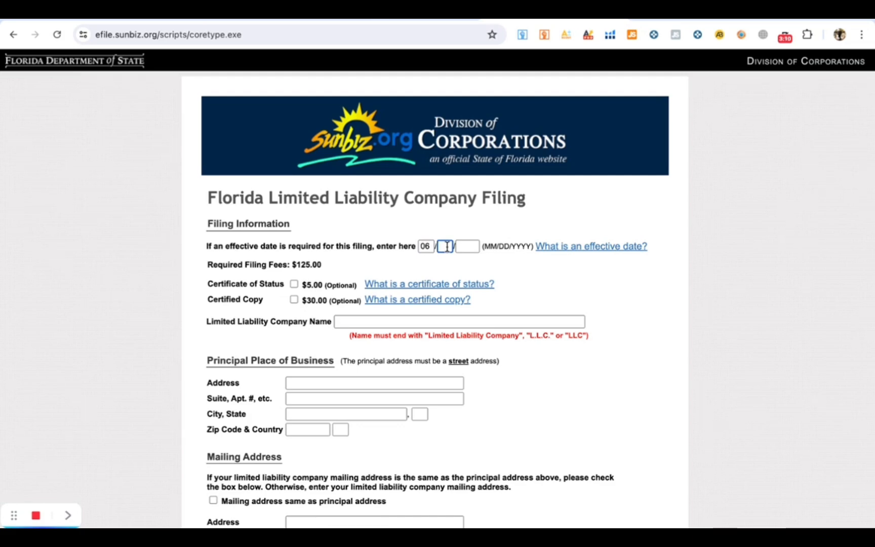
pyautogui.hotkey('shift', 'Tab')
pyautogui.press('BackSpace')
pyautogui.write('07')
pyautogui.click(446, 247)
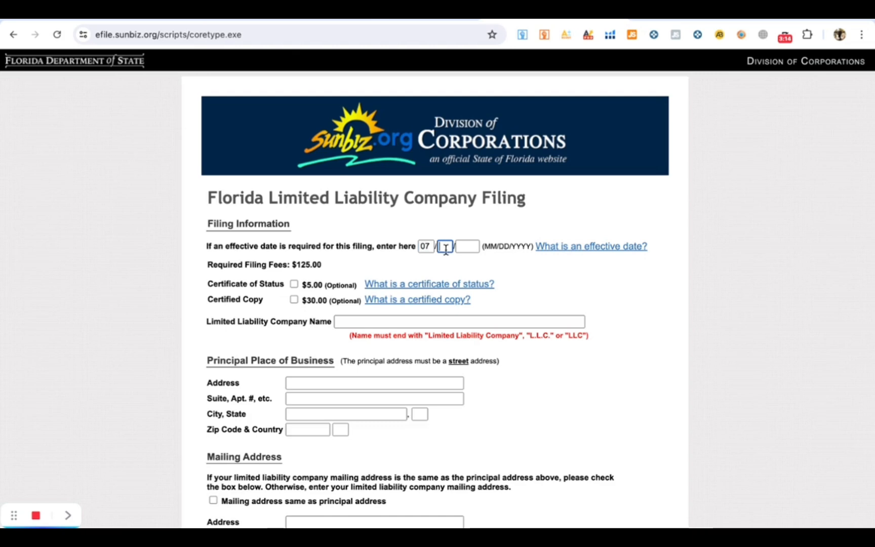
pyautogui.write('07')
pyautogui.press('Tab')
pyautogui.write('2024')
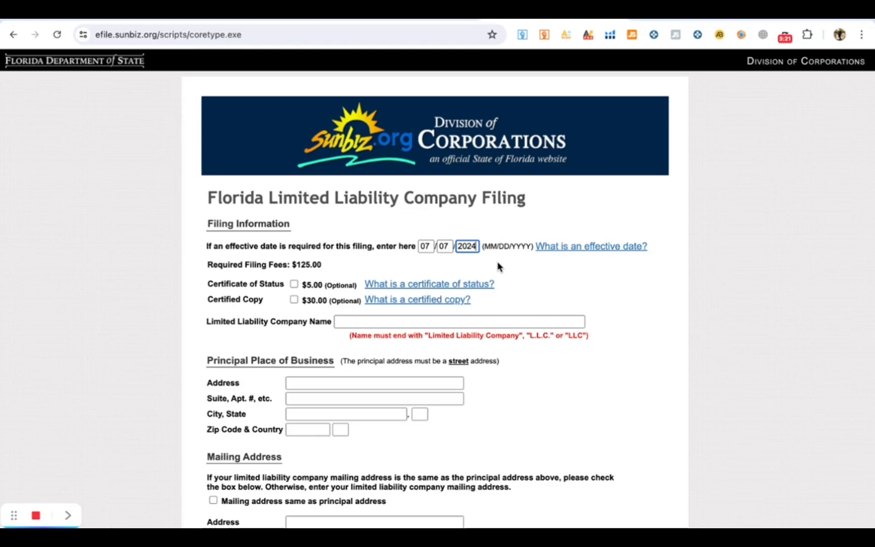
pyautogui.scroll(-2, 498, 267)
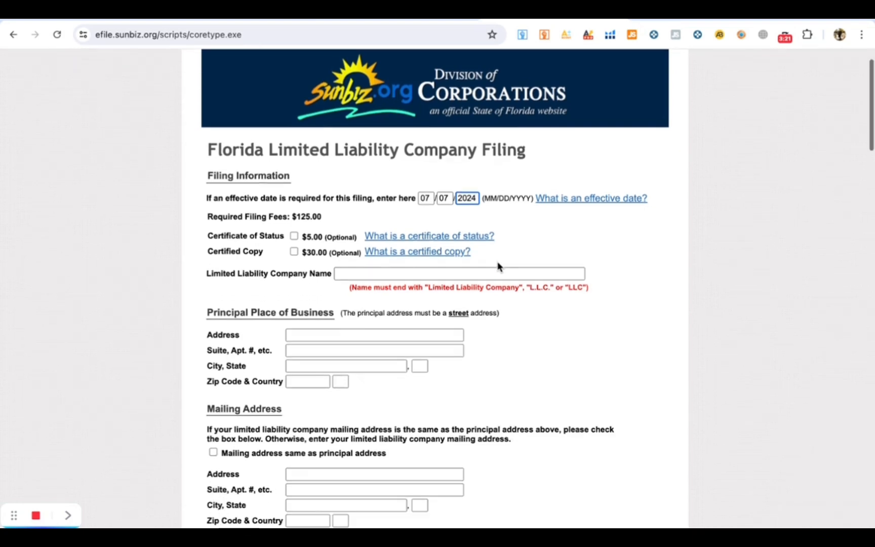
pyautogui.scroll(-1, 314, 229)
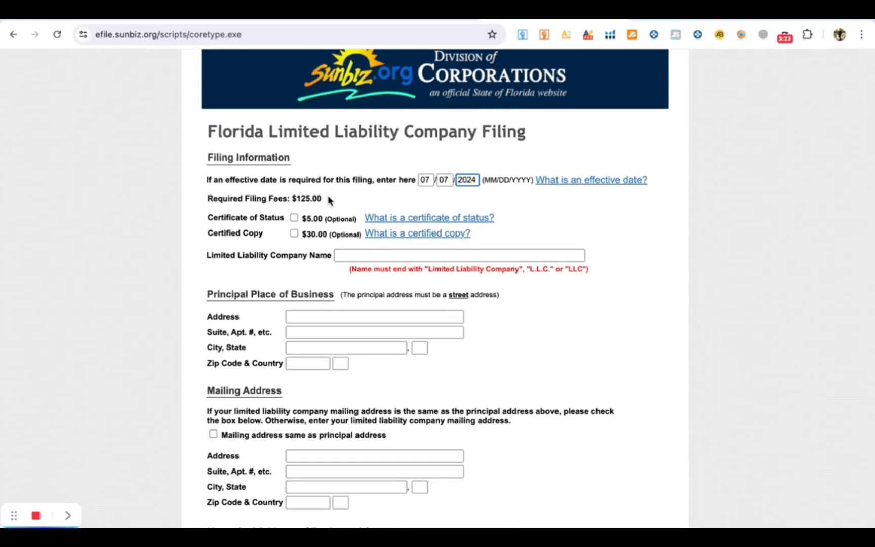
# - Tick the $5.00 Certificate of Status option alongside the $125.00 required filing fee
pyautogui.moveTo(322, 198); pyautogui.dragTo(292, 201)
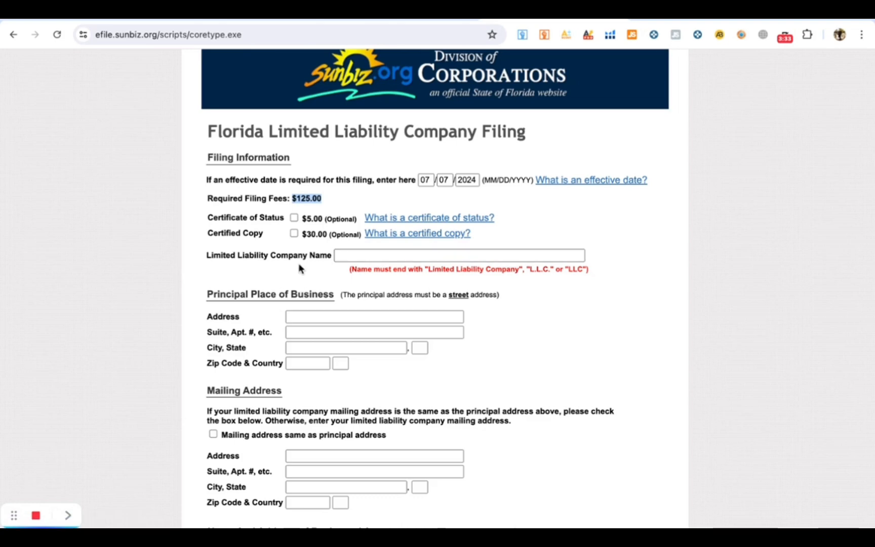
pyautogui.scroll(-1, 312, 273)
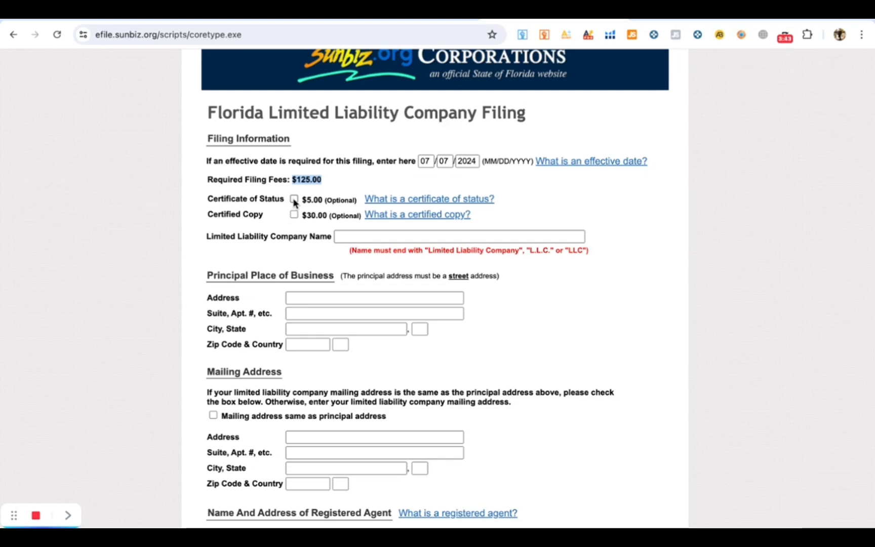
pyautogui.click(294, 200)
pyautogui.click(341, 235)
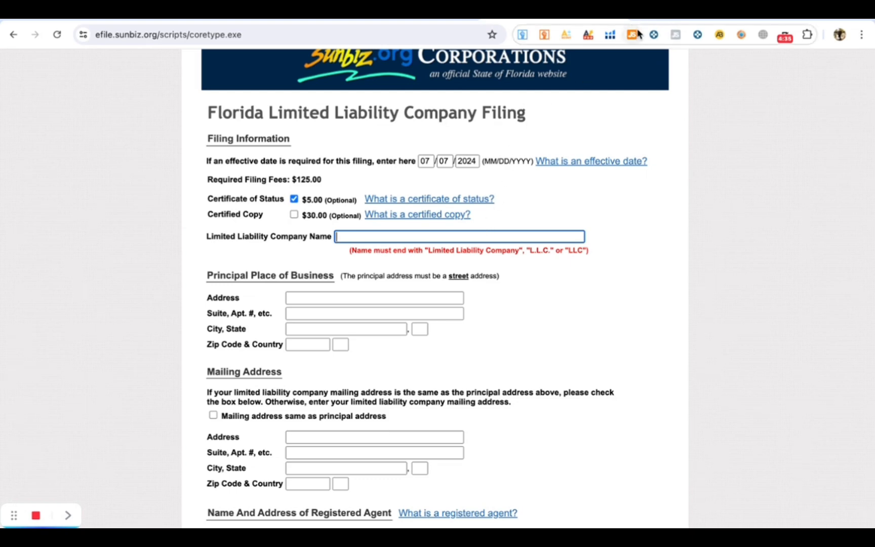
pyautogui.hotkey('ctrl', 't')
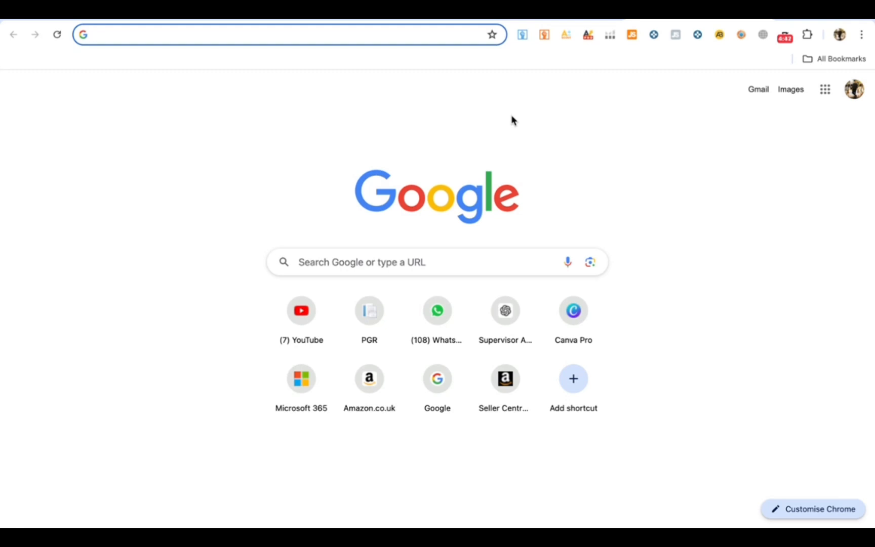
# - Google 'llc name search florida' and open the Division of Corporations Search Records page
pyautogui.write('llc name search florida')
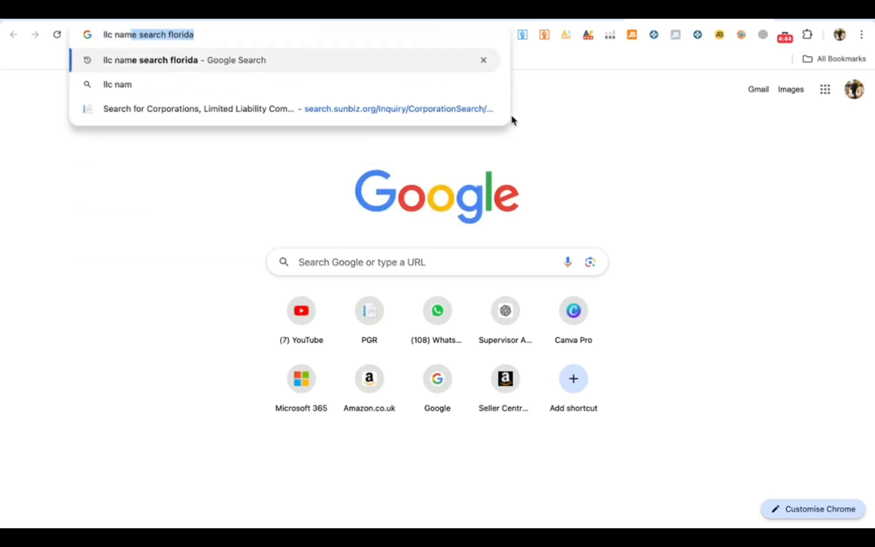
pyautogui.press('Return')
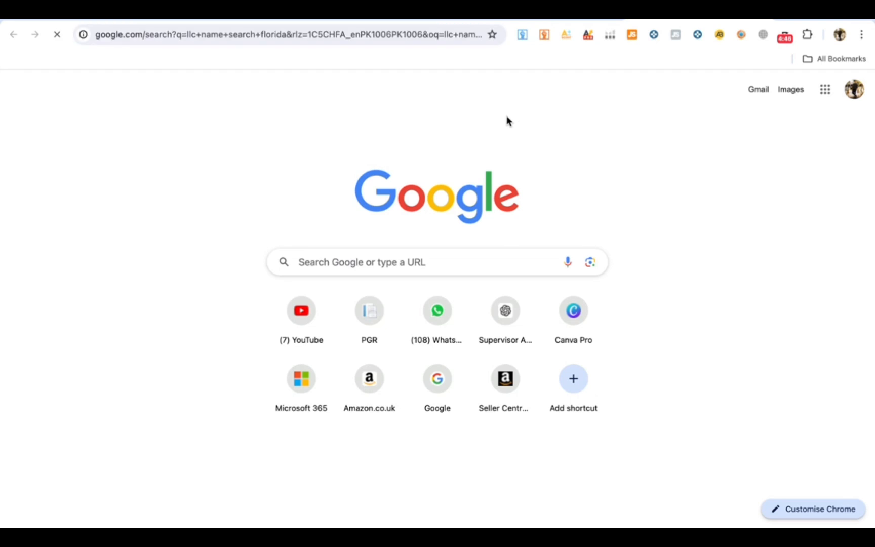
pyautogui.scroll(-5, 247, 333)
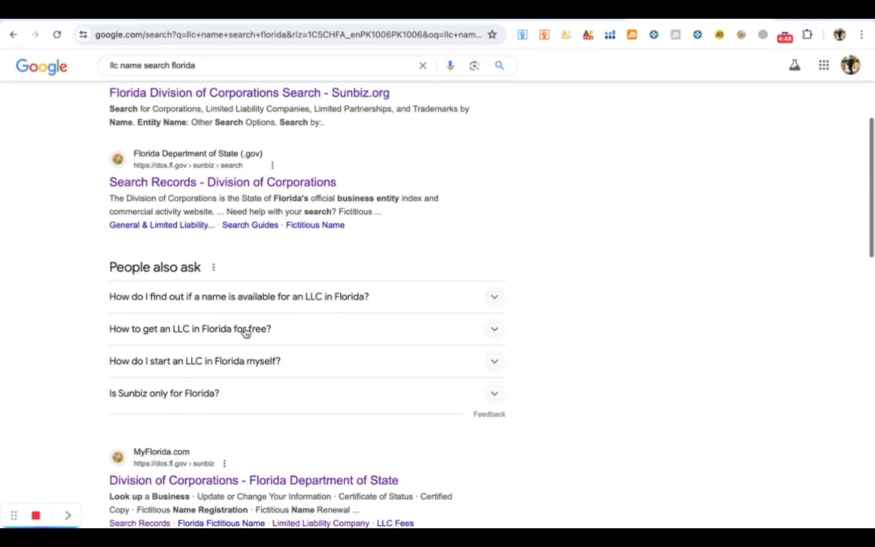
pyautogui.click(197, 187)
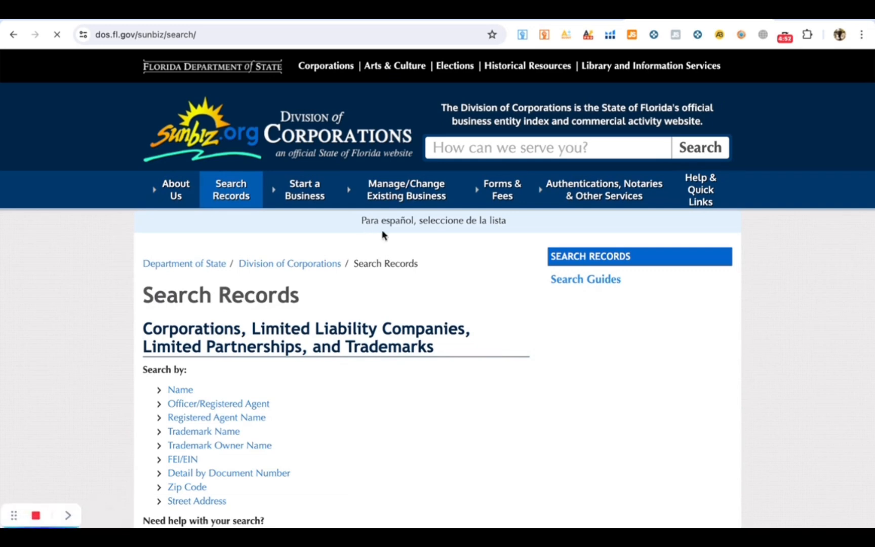
# - Search Sunbiz records by entity name for 'laksh llc'
pyautogui.scroll(-3, 267, 305)
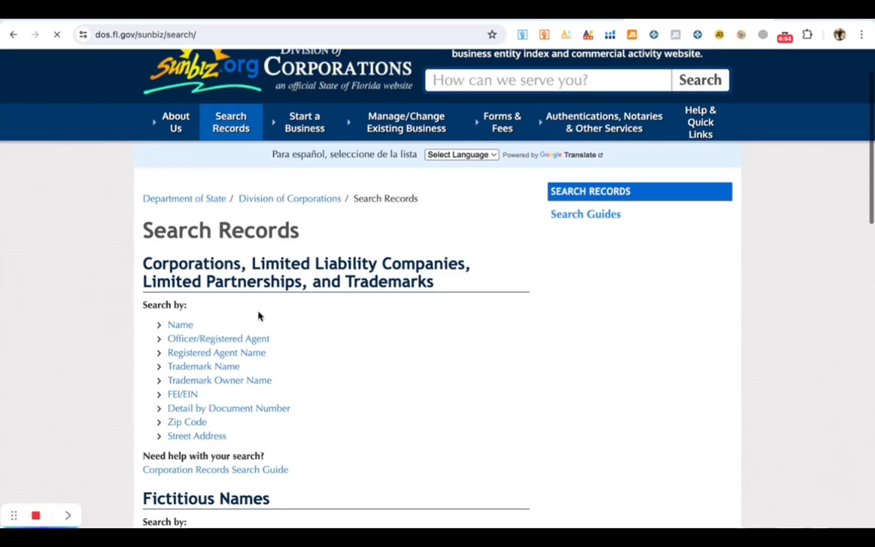
pyautogui.click(185, 260)
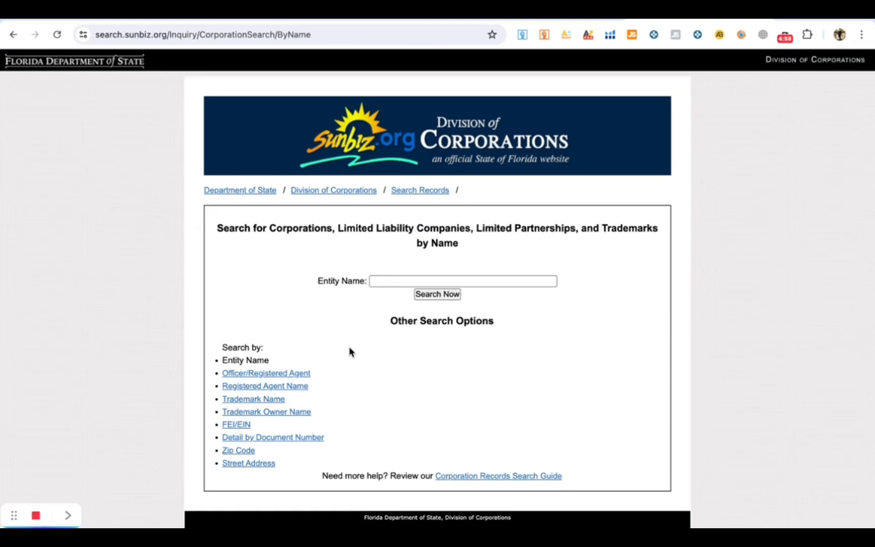
pyautogui.click(415, 280)
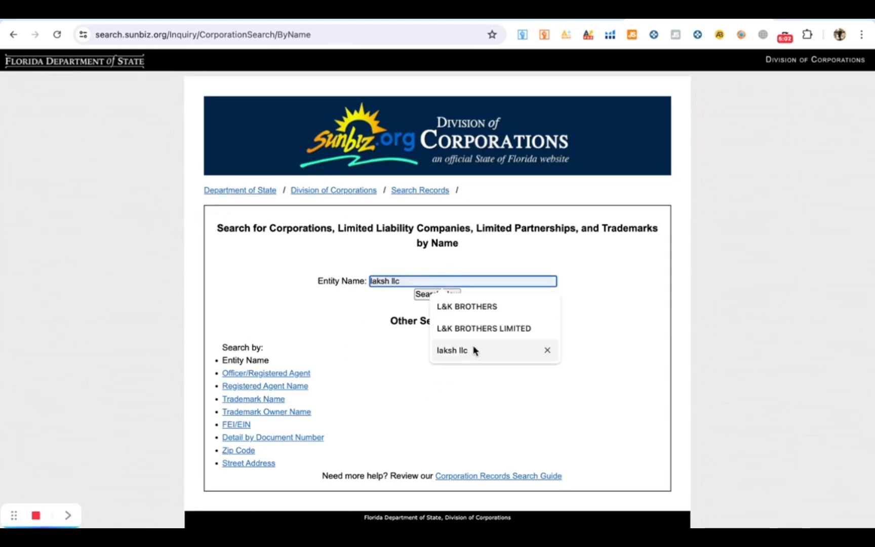
pyautogui.click(453, 350)
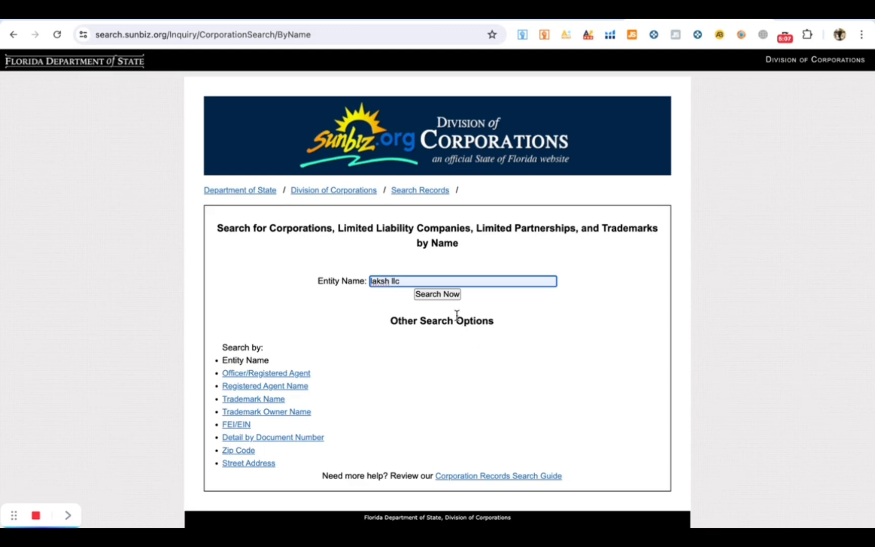
pyautogui.click(437, 294)
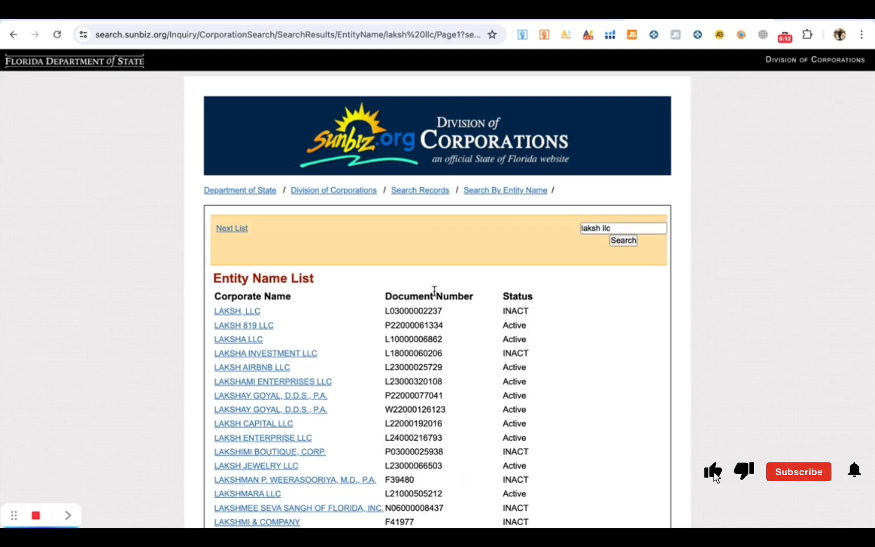
pyautogui.scroll(-1, 469, 358)
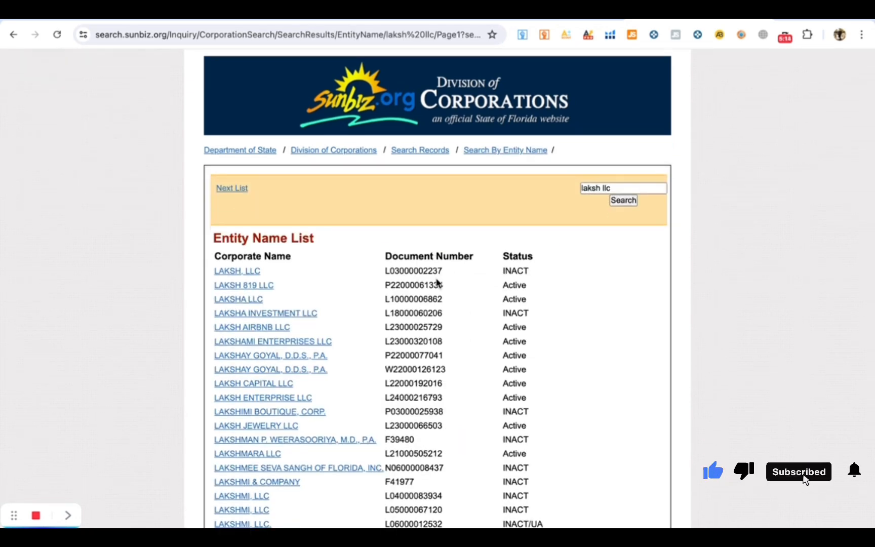
pyautogui.moveTo(443, 270); pyautogui.dragTo(380, 275)
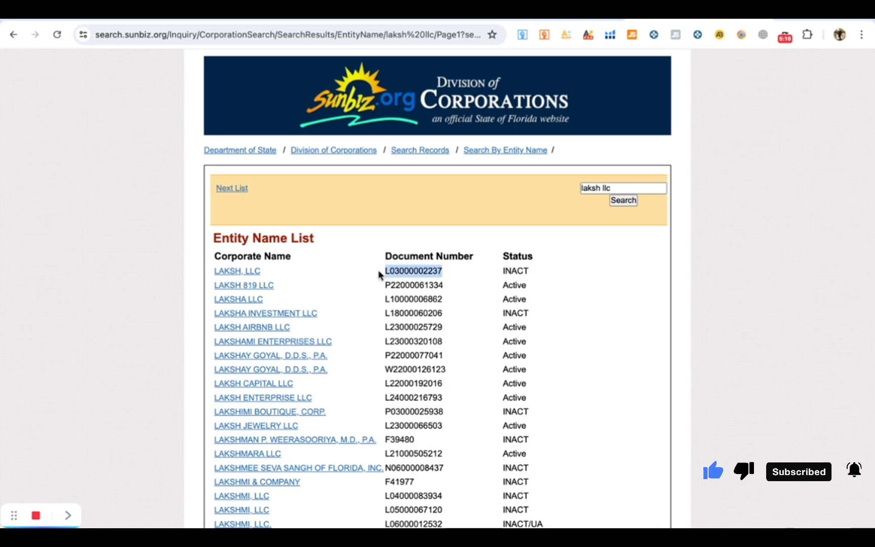
pyautogui.moveTo(529, 271); pyautogui.dragTo(501, 274)
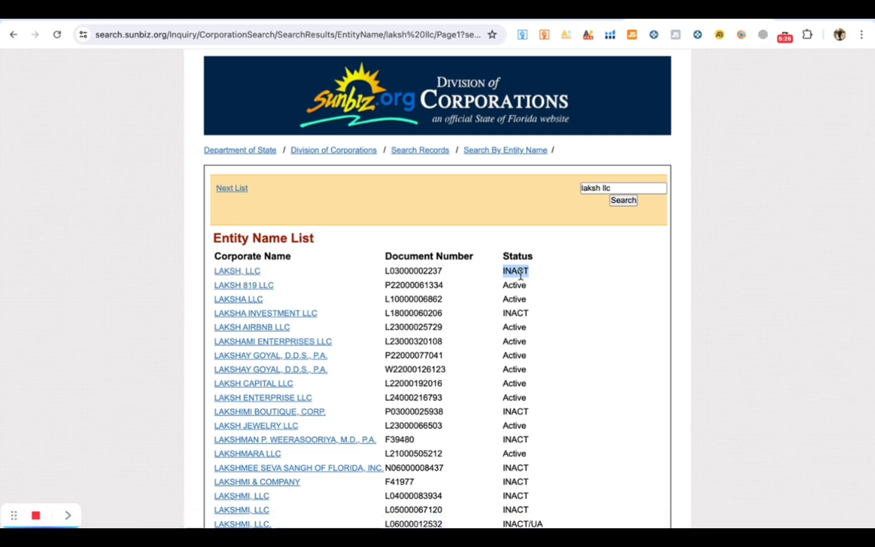
pyautogui.moveTo(449, 272); pyautogui.dragTo(386, 279)
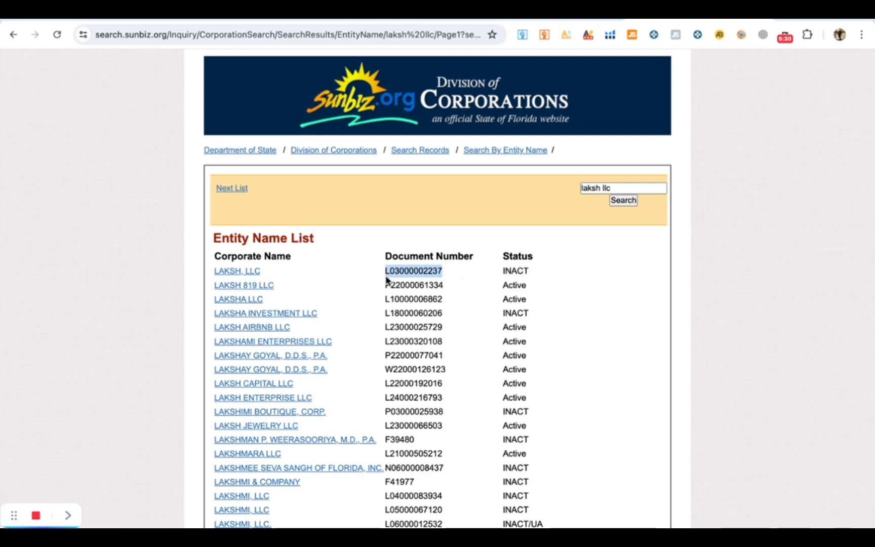
pyautogui.scroll(-3, 299, 387)
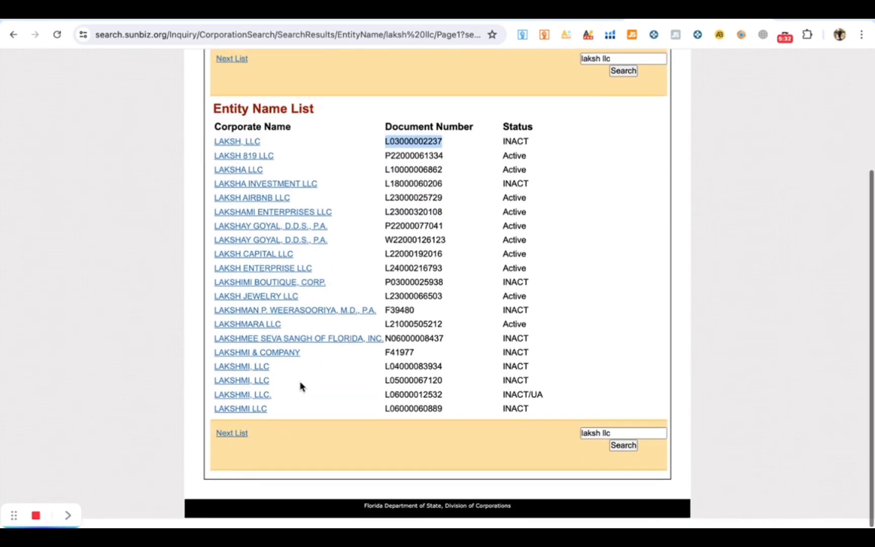
pyautogui.scroll(4, 301, 380)
# - Append '.choi' to the searched name, rerun the search and scroll the results
pyautogui.click(611, 228)
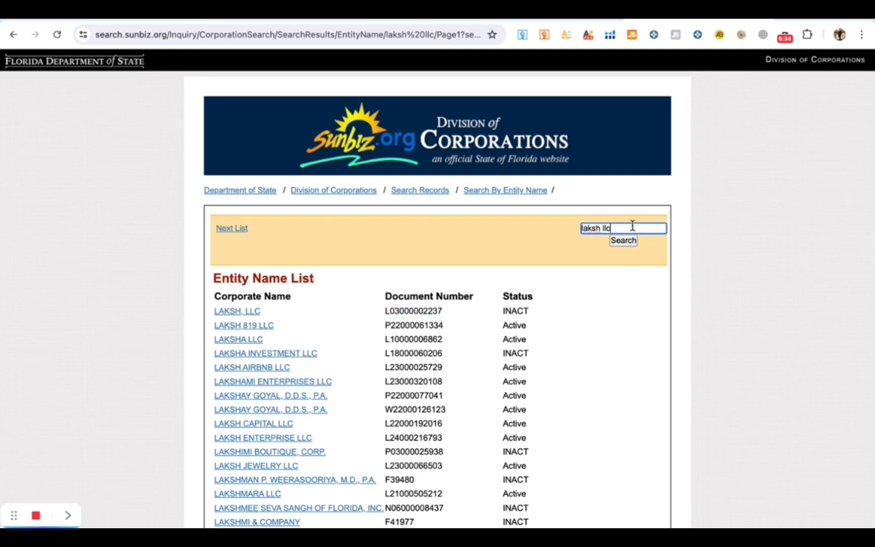
pyautogui.write('.choi')
pyautogui.click(622, 241)
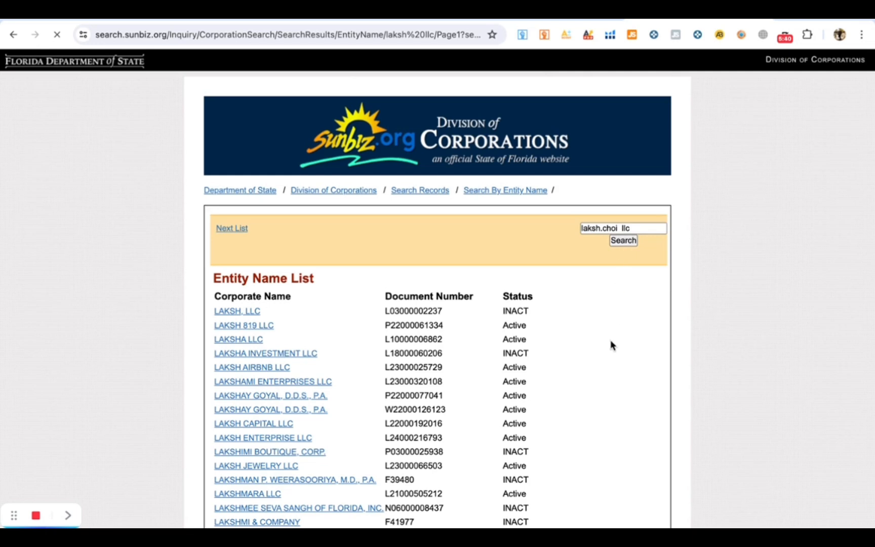
pyautogui.scroll(-1, 474, 366)
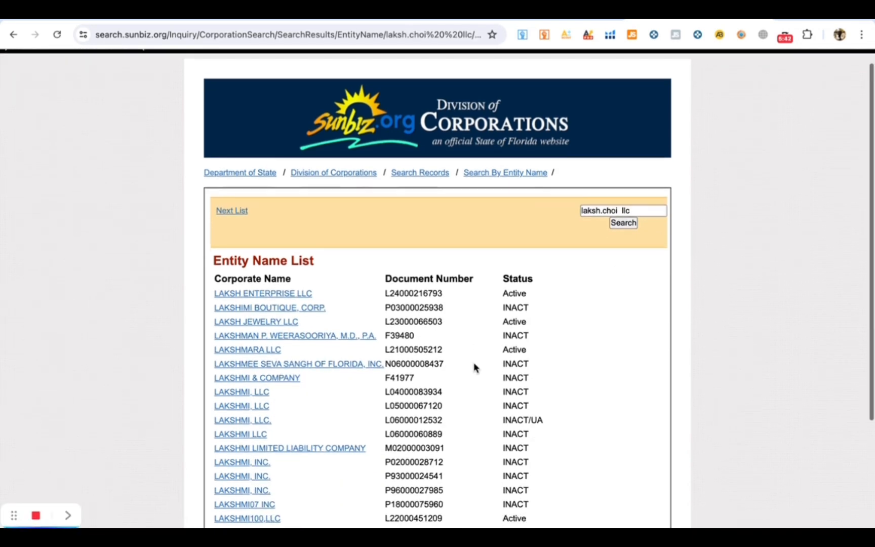
pyautogui.scroll(-1, 473, 366)
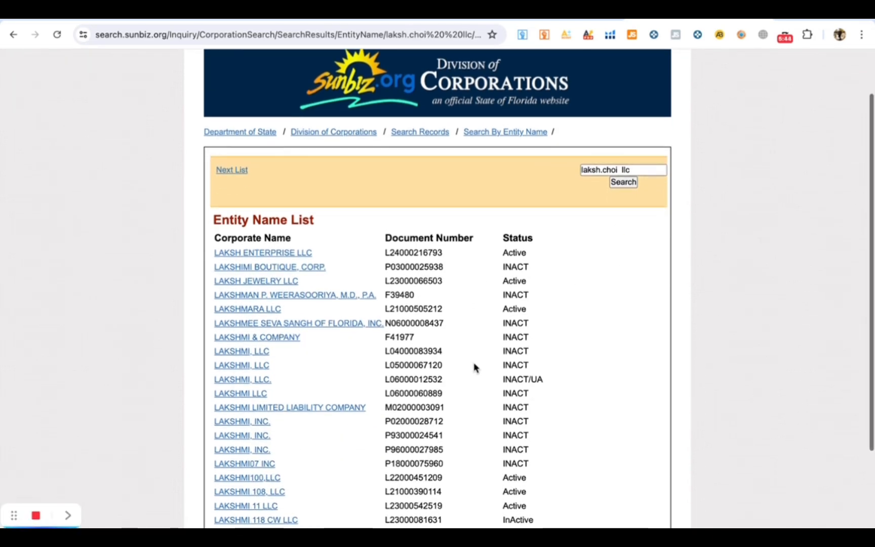
pyautogui.scroll(-2, 475, 365)
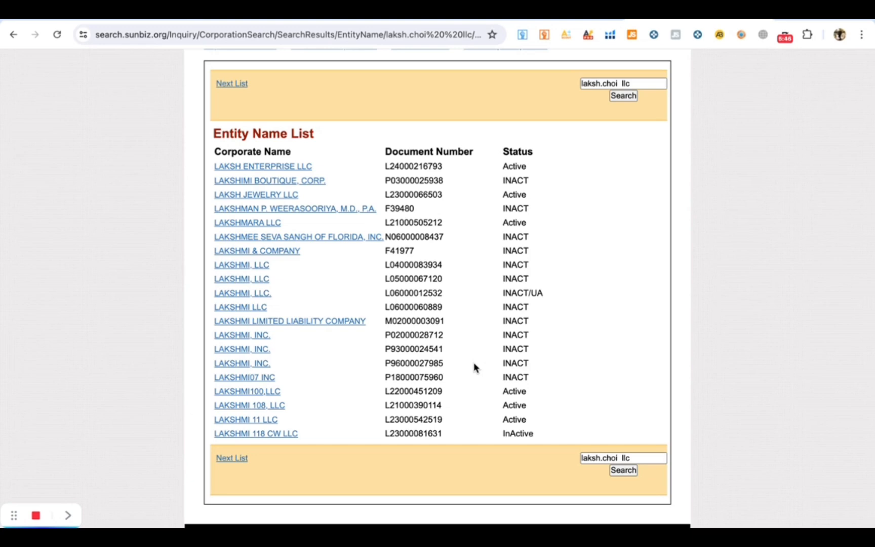
pyautogui.scroll(4, 483, 355)
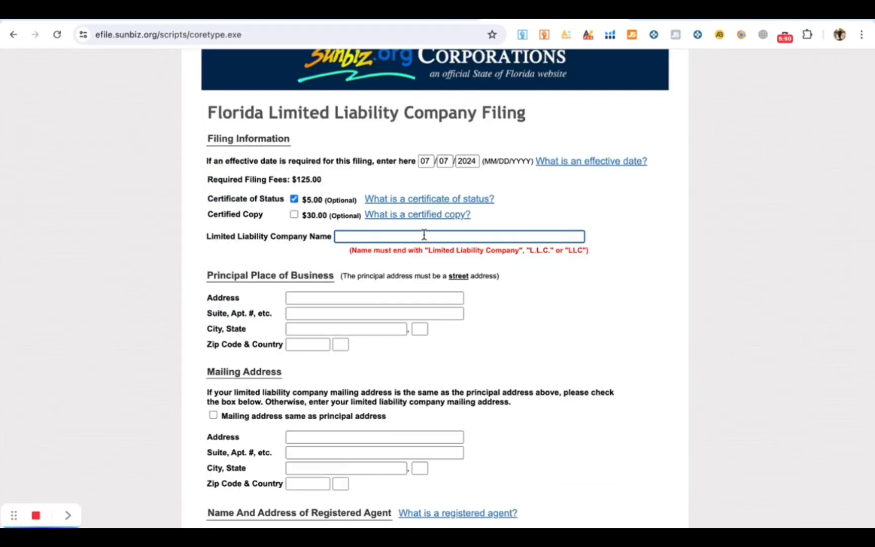
# - Enter 'abcd llc' as the Limited Liability Company Name on the filing form
pyautogui.write('testi')
pyautogui.press('BackSpace')
pyautogui.press('BackSpace')
pyautogui.press('BackSpace')
pyautogui.press('BackSpace')
pyautogui.press('BackSpace')
pyautogui.write('abcd llc')
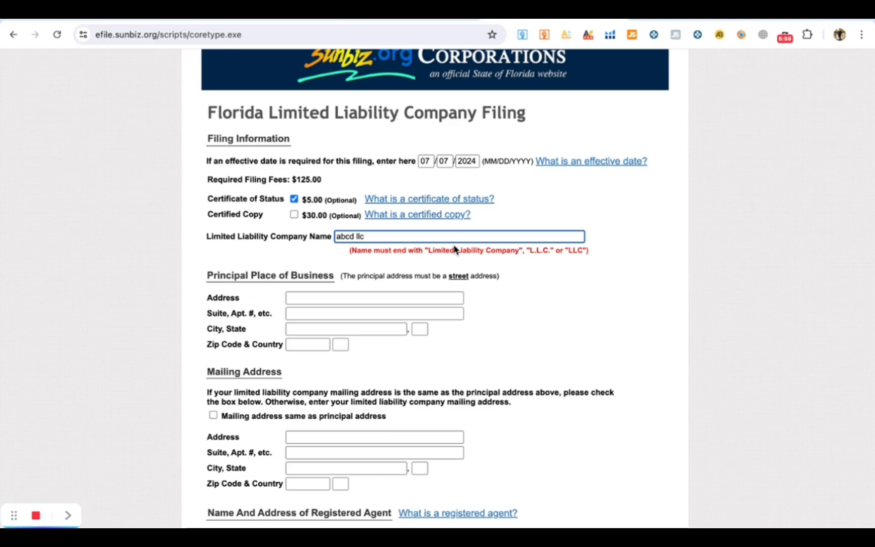
pyautogui.scroll(-1, 460, 266)
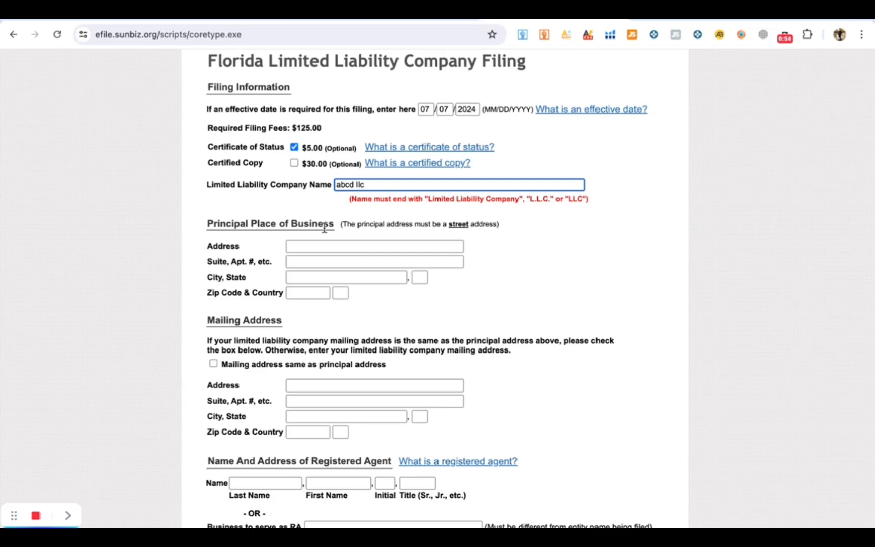
pyautogui.click(329, 244)
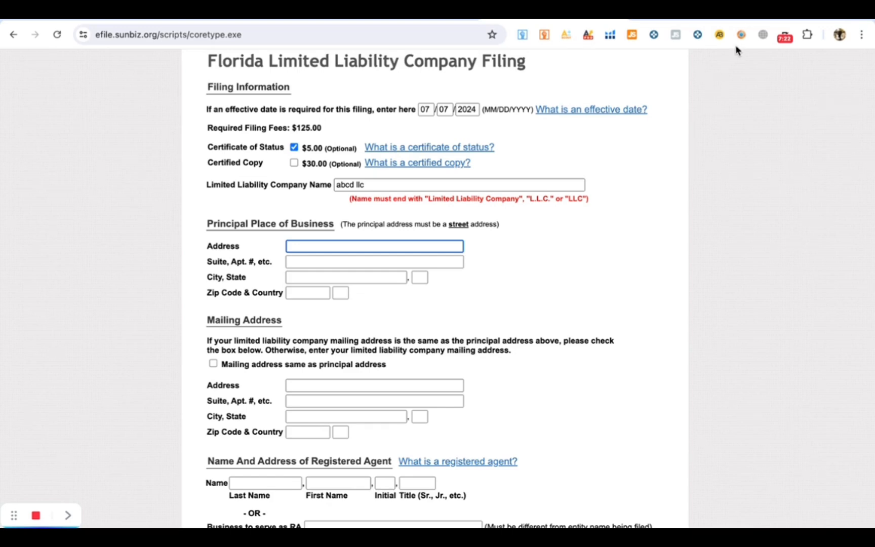
pyautogui.hotkey('ctrl', 't')
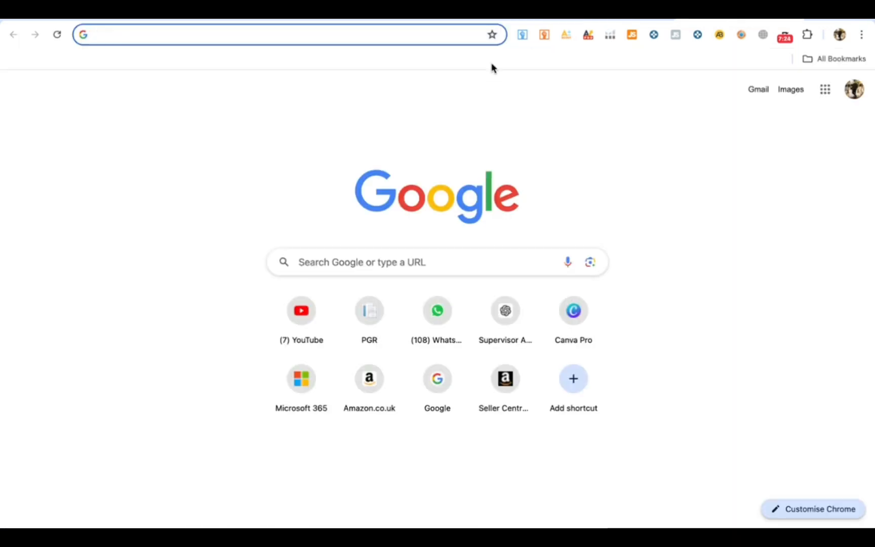
# - Run a Google search for 'street address of florida' and scroll through its results
pyautogui.write('ph')
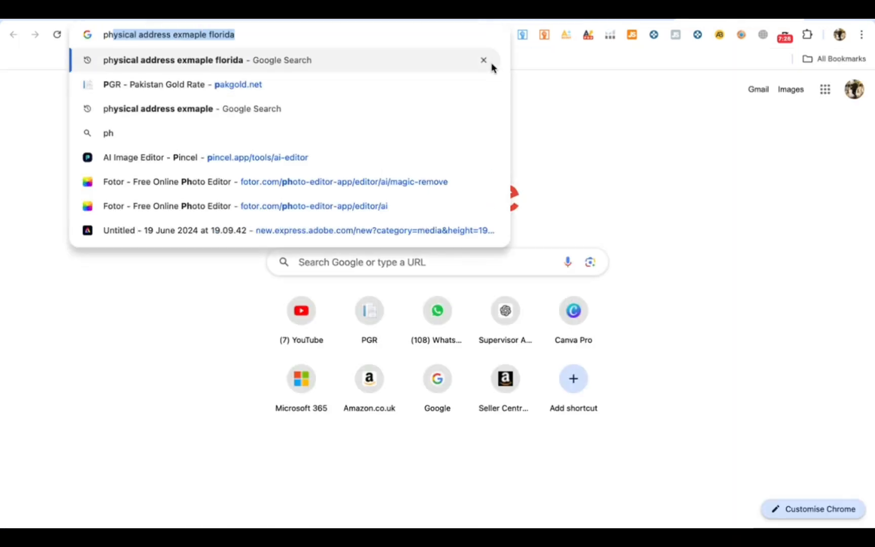
pyautogui.write('ysical address')
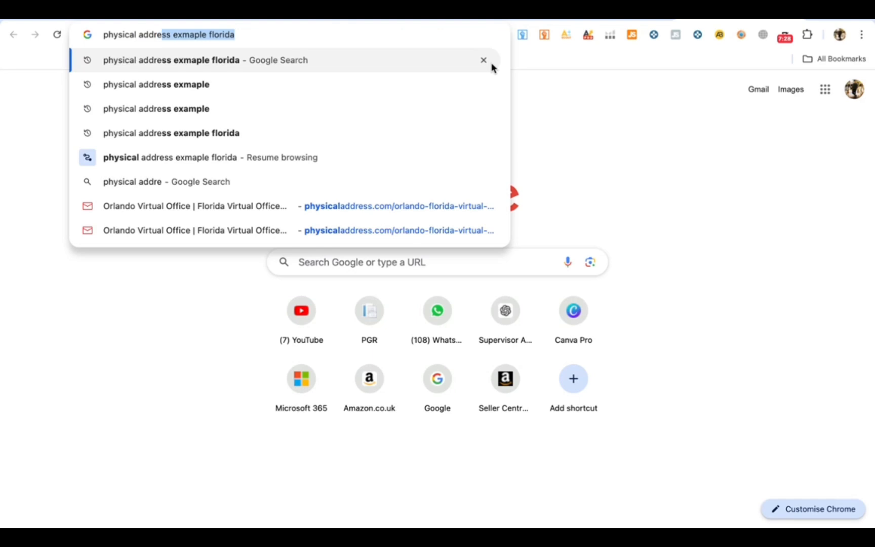
pyautogui.press('BackSpace')
pyautogui.write('s of flo')
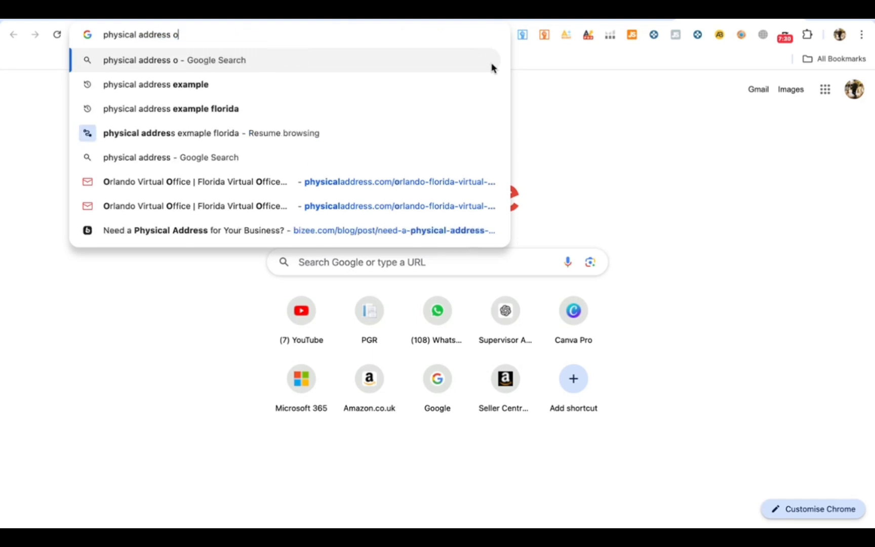
pyautogui.press('Down')
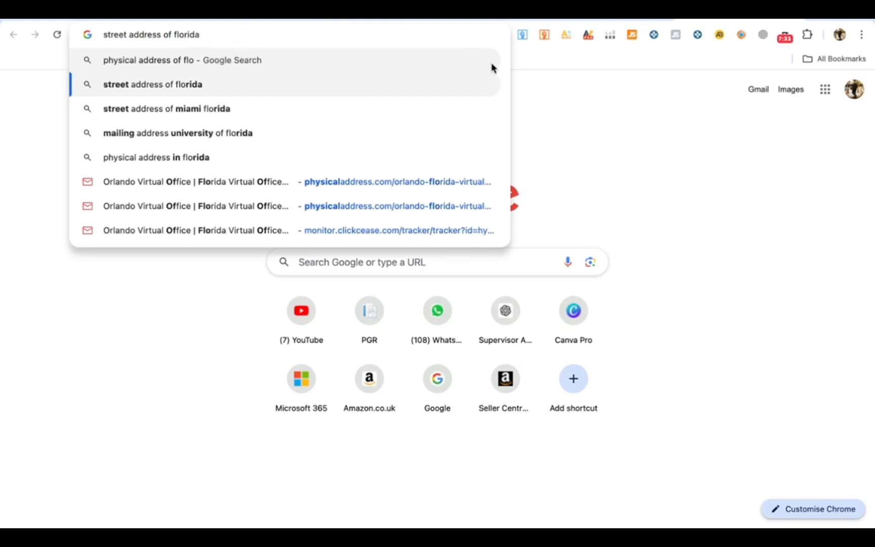
pyautogui.press('Return')
pyautogui.scroll(-1, 367, 309)
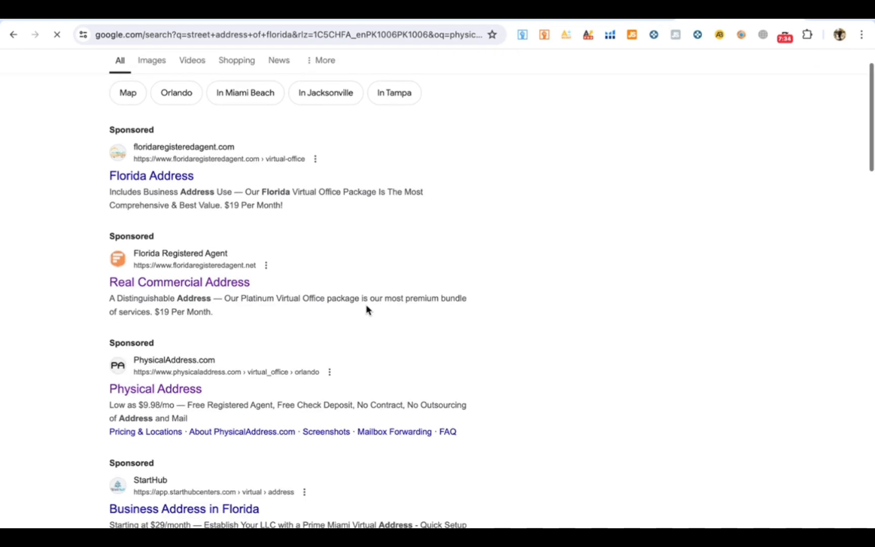
pyautogui.scroll(-2, 366, 309)
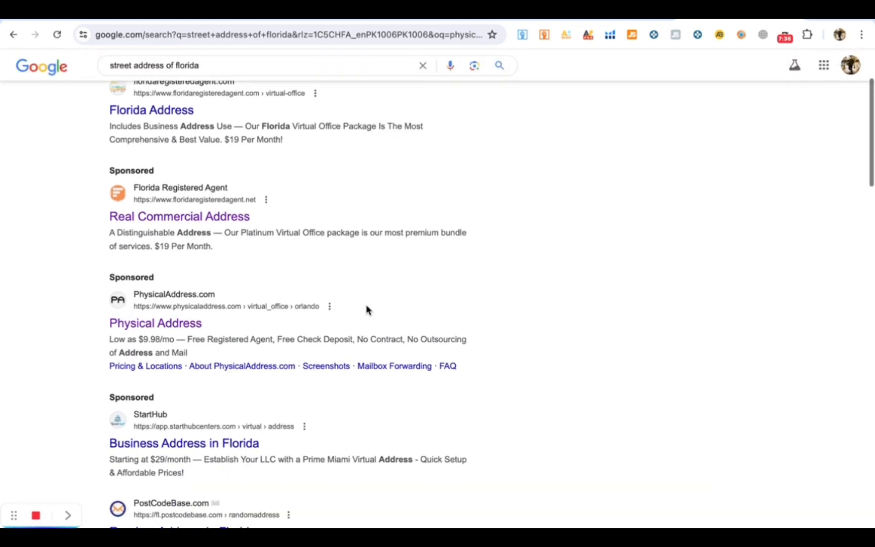
pyautogui.scroll(-1, 367, 306)
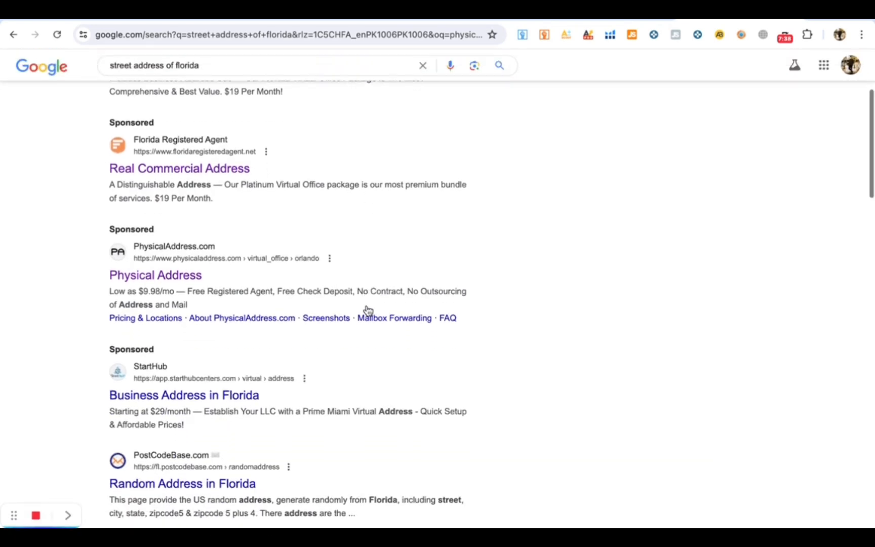
pyautogui.scroll(-1, 366, 309)
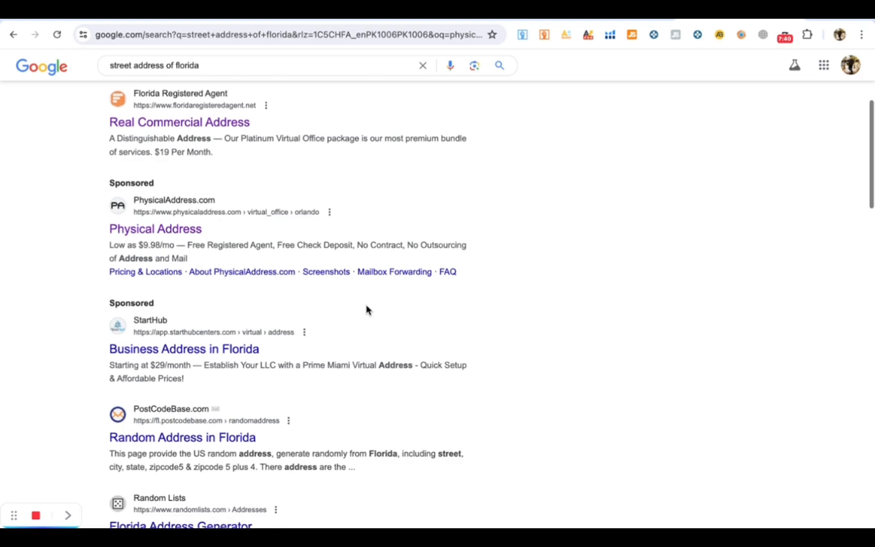
pyautogui.scroll(-1, 367, 310)
pyautogui.scroll(-4, 367, 309)
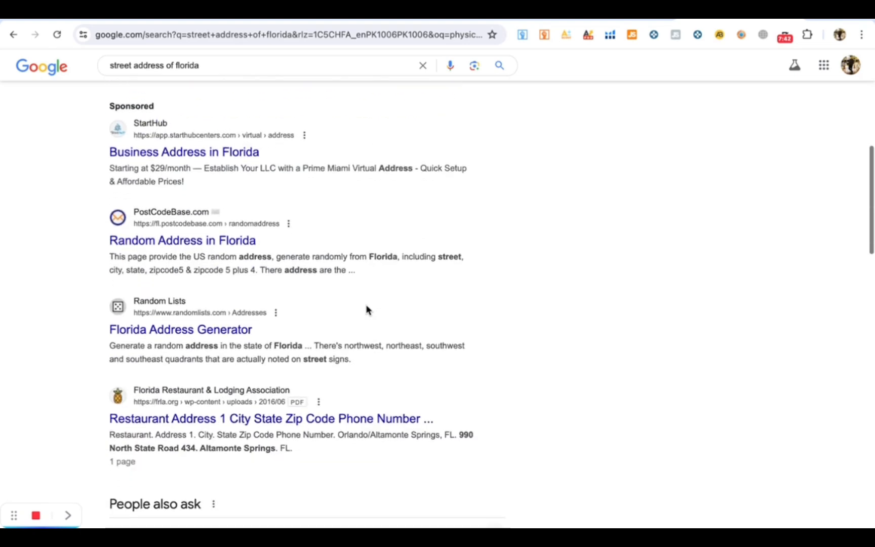
pyautogui.scroll(10, 367, 308)
# - Browse the sponsored Florida Address virtual office page, then go back to the results
pyautogui.click(169, 235)
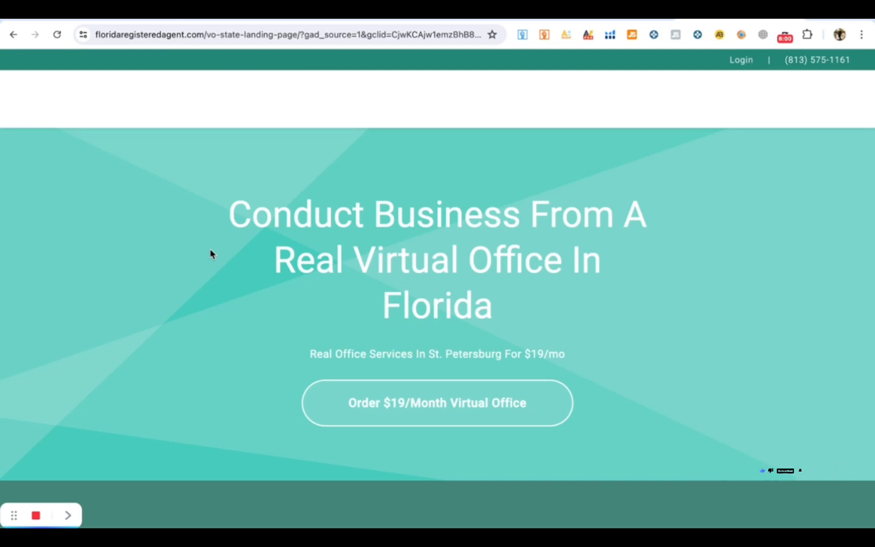
pyautogui.scroll(-20, 399, 319)
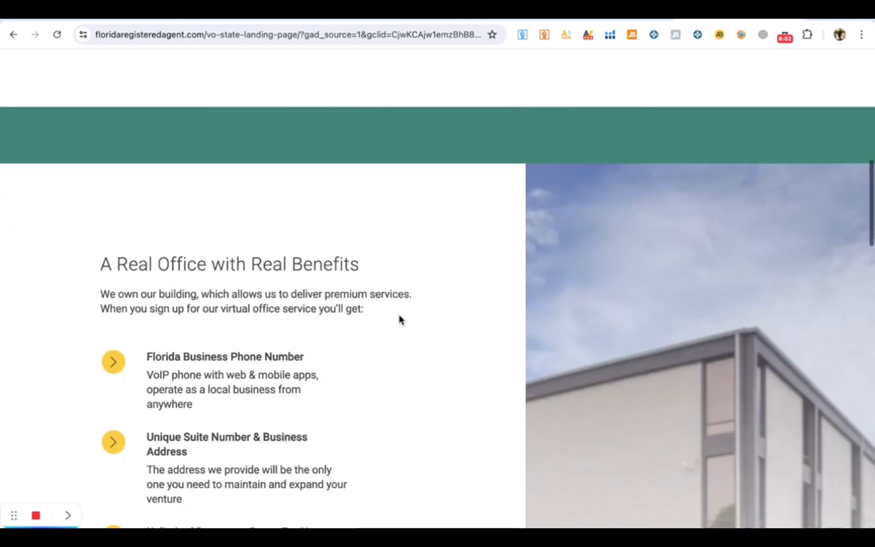
pyautogui.scroll(-15, 399, 318)
pyautogui.scroll(10, 399, 319)
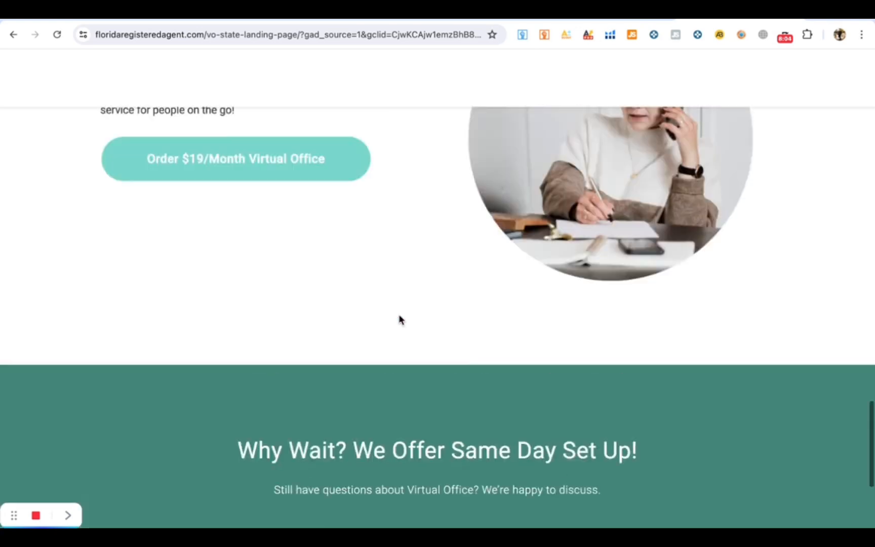
pyautogui.hotkey('alt', 'Left')
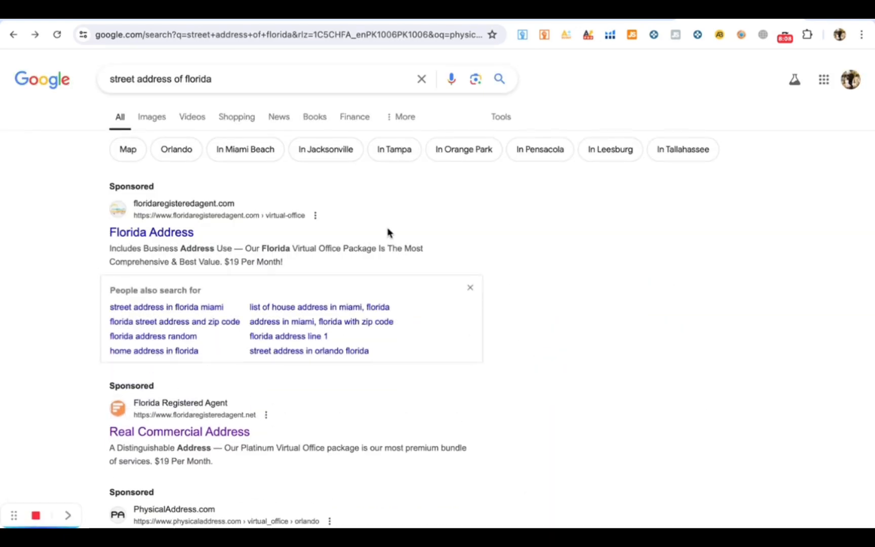
# - Run a new Google search for 'physical address example florida' from the suggestions
pyautogui.click(420, 80)
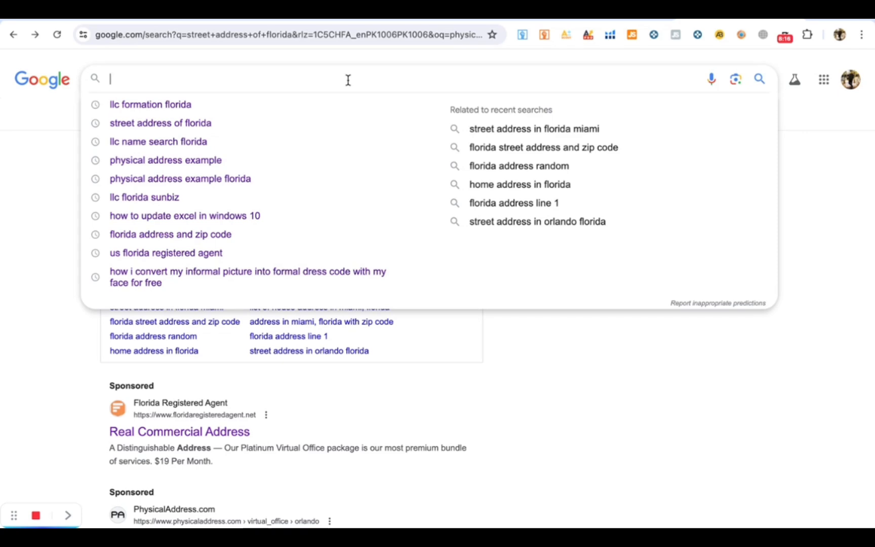
pyautogui.write('physical')
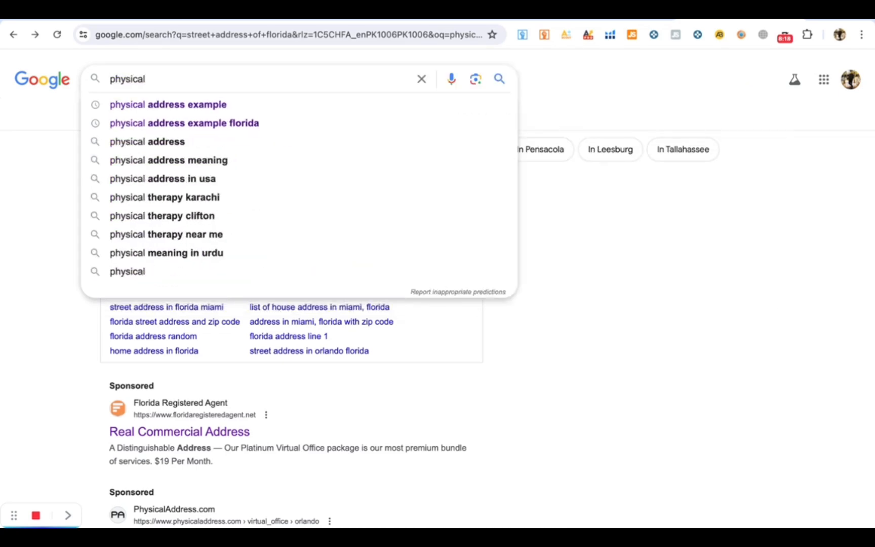
pyautogui.press('Down')
pyautogui.press('Down')
pyautogui.press('Return')
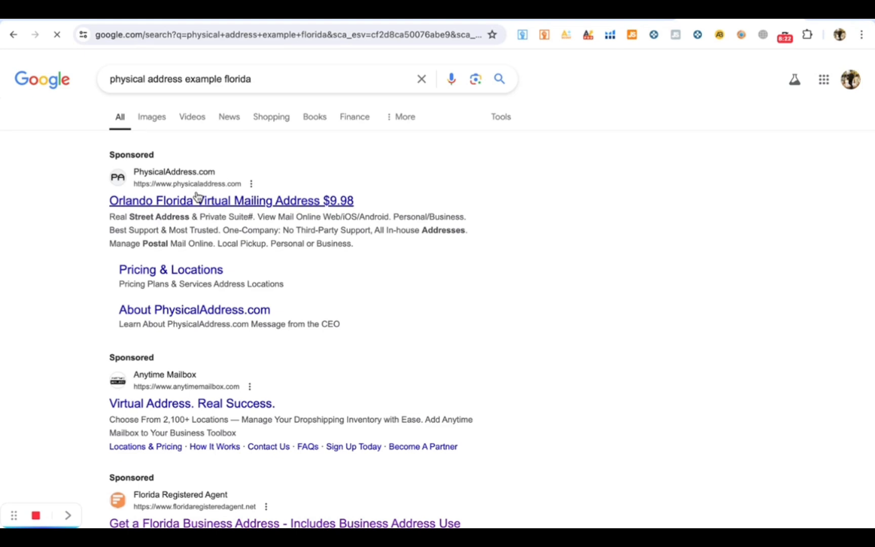
pyautogui.scroll(-1, 346, 281)
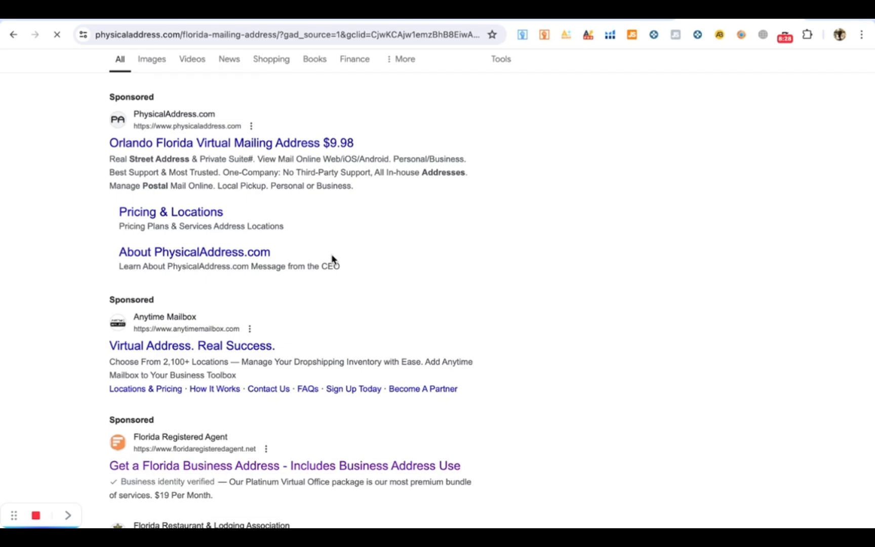
# - Select the street line '1317 Edgewater' in PhysicalAddress.com's sample Orlando mailing address
pyautogui.scroll(-1, 331, 256)
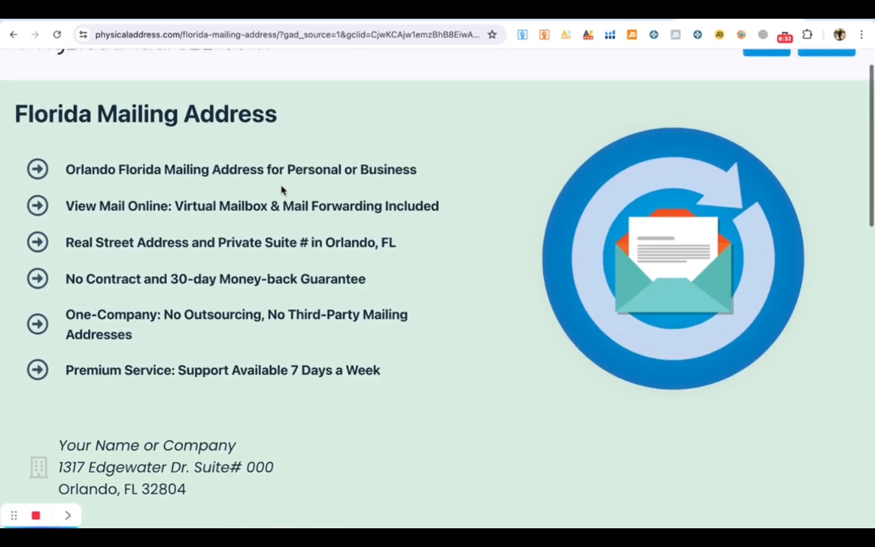
pyautogui.scroll(1, 283, 190)
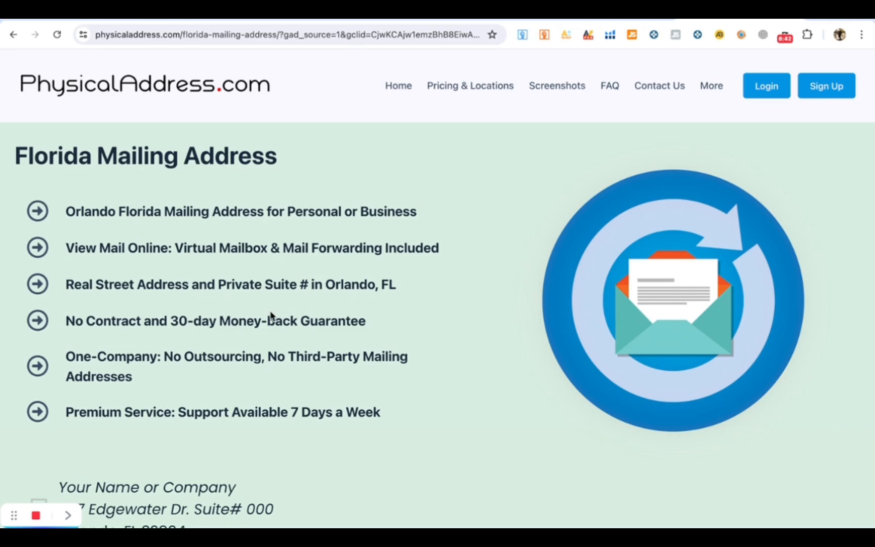
pyautogui.scroll(-2, 271, 317)
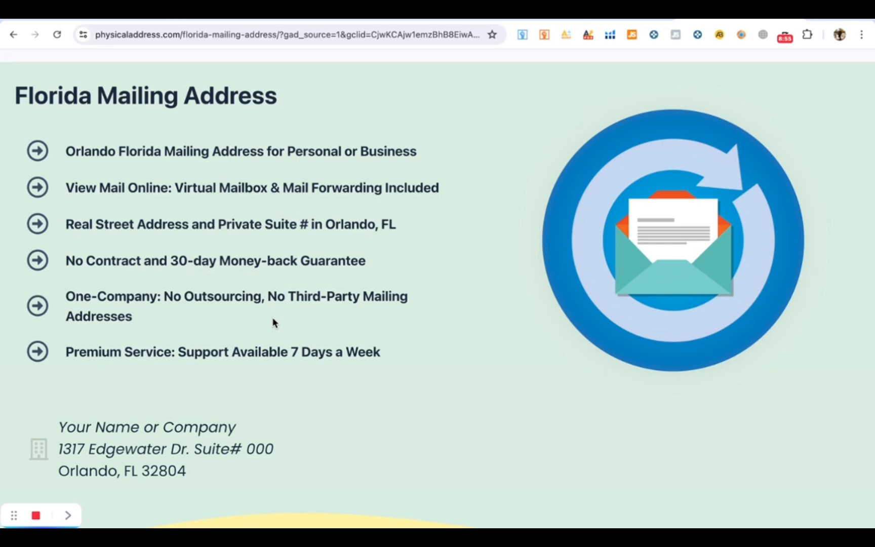
pyautogui.scroll(-3, 272, 322)
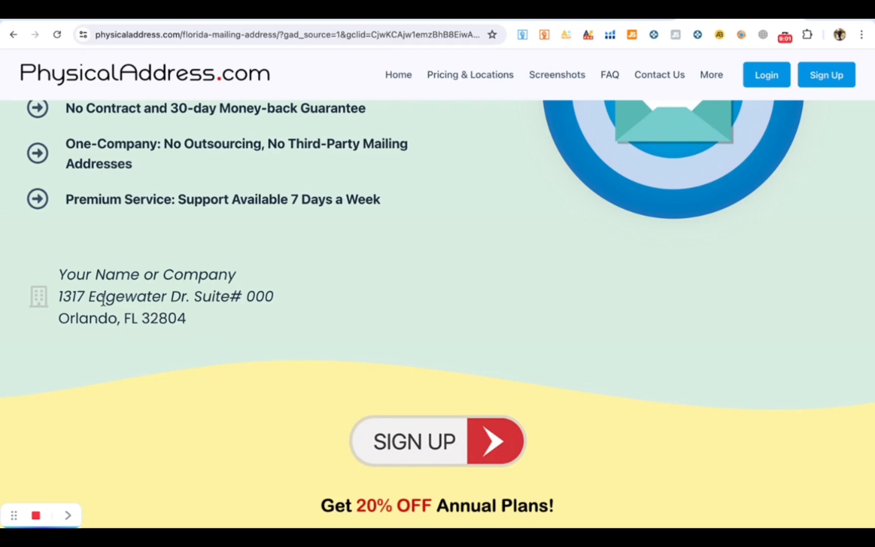
pyautogui.moveTo(59, 297); pyautogui.dragTo(169, 299)
pyautogui.hotkey('ctrl', 'c')
pyautogui.click(168, 299)
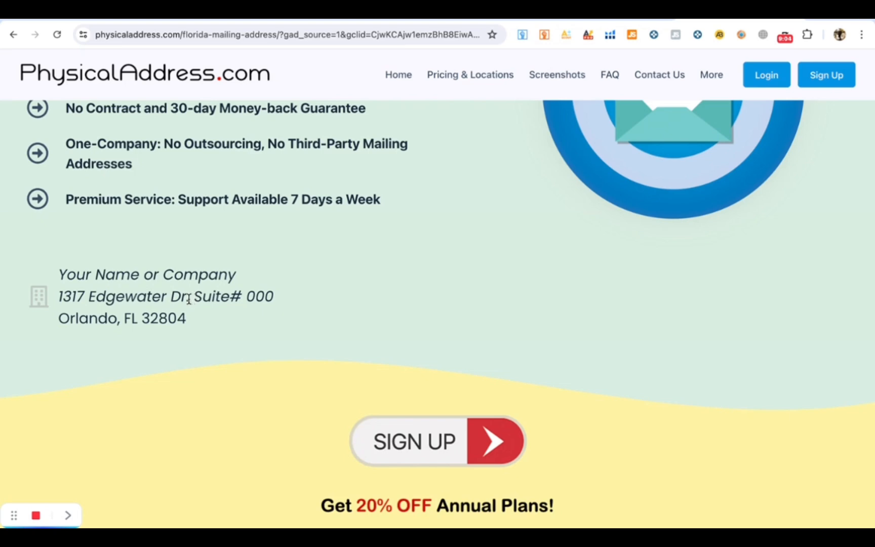
pyautogui.moveTo(58, 295); pyautogui.dragTo(165, 301)
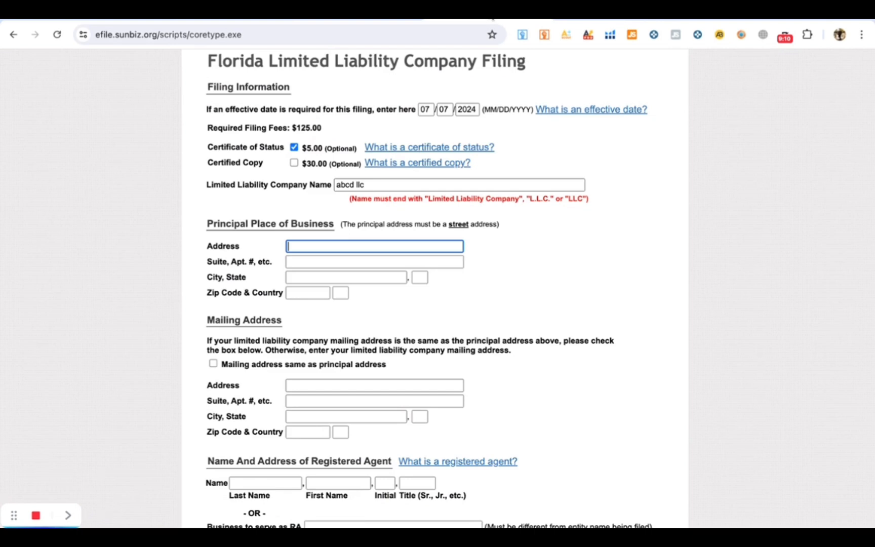
# - Paste '1317 Edgewater' as the principal address and 'Suite 000' as the suite
pyautogui.hotkey('ctrl', 'v')
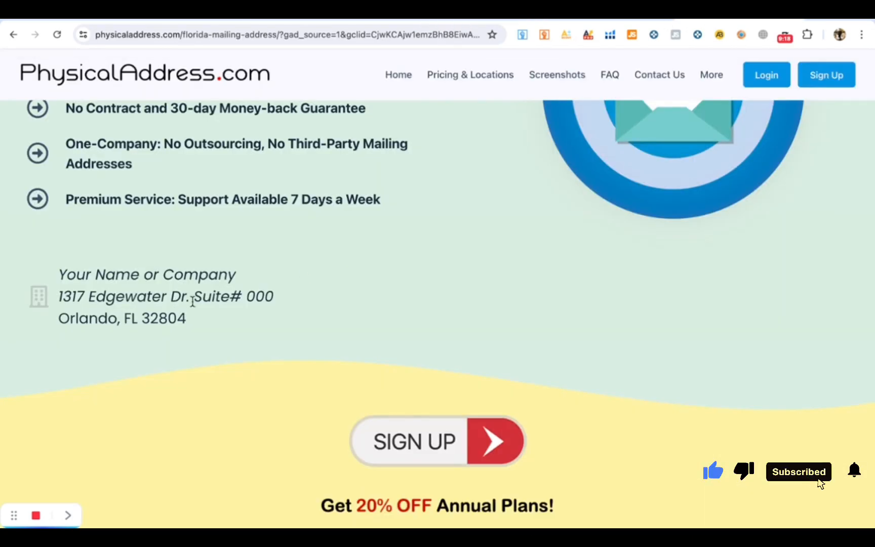
pyautogui.moveTo(196, 299); pyautogui.dragTo(285, 304)
pyautogui.hotkey('ctrl', 'c')
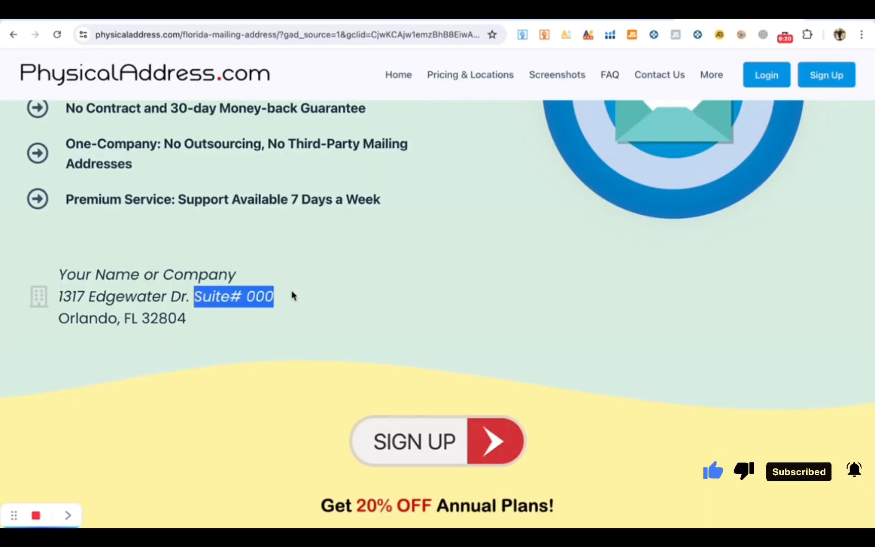
pyautogui.click(440, 20)
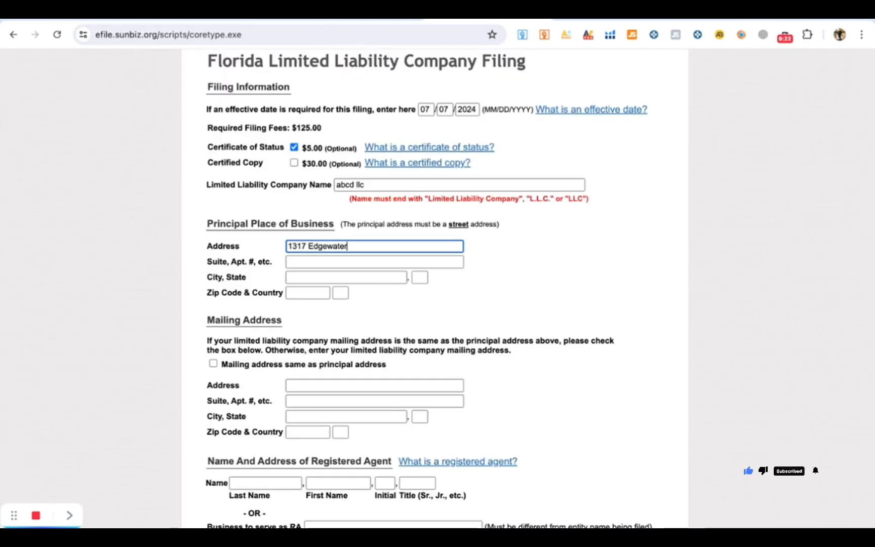
pyautogui.click(313, 264)
pyautogui.hotkey('ctrl', 'v')
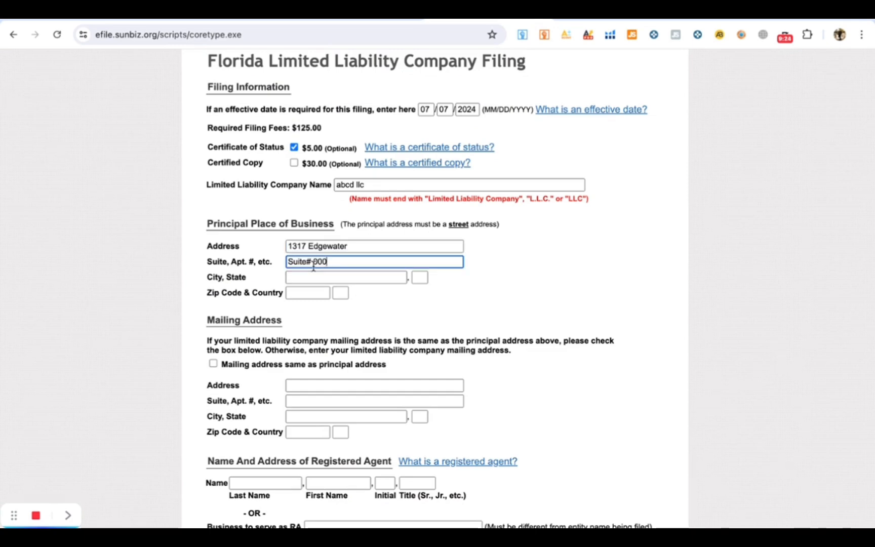
pyautogui.click(310, 262)
pyautogui.press('BackSpace')
# - Fill the principal city with Orlando and the state with FL
pyautogui.click(311, 280)
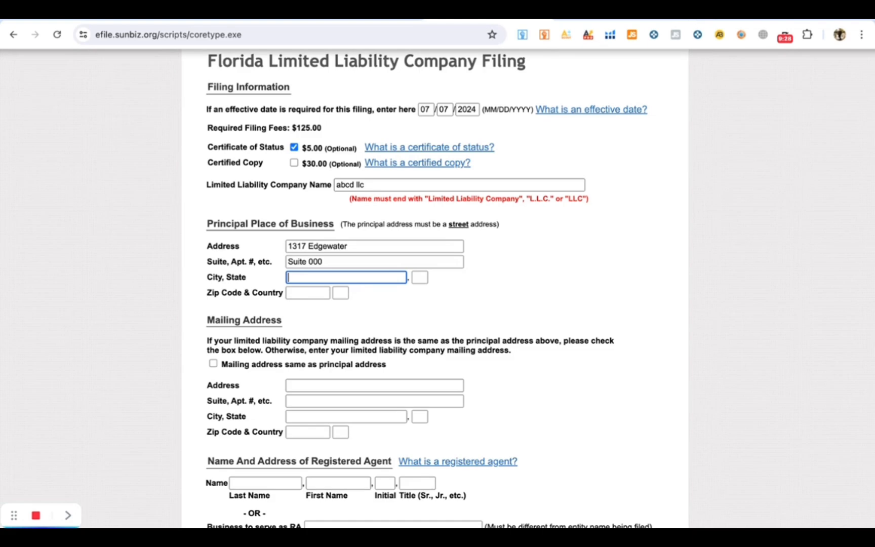
pyautogui.click(701, 20)
pyautogui.moveTo(59, 317); pyautogui.dragTo(136, 318)
pyautogui.press('super+c')
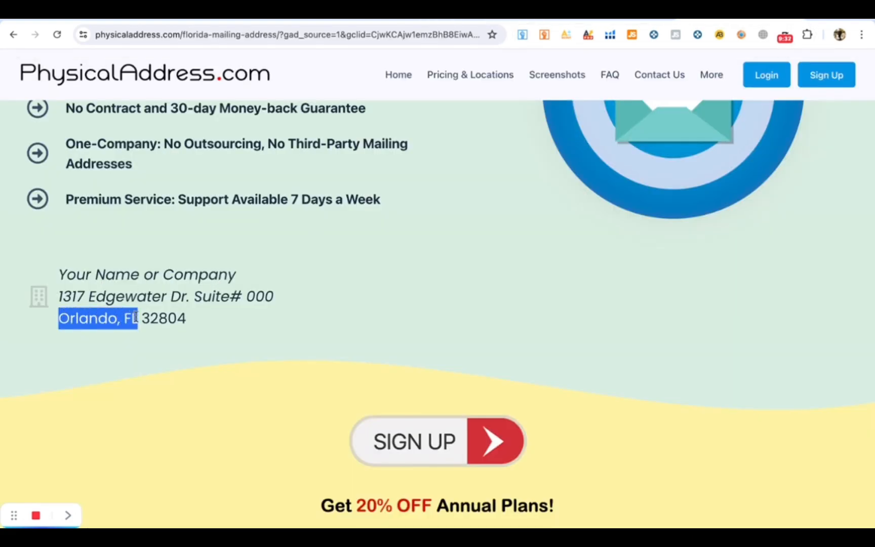
pyautogui.click(494, 20)
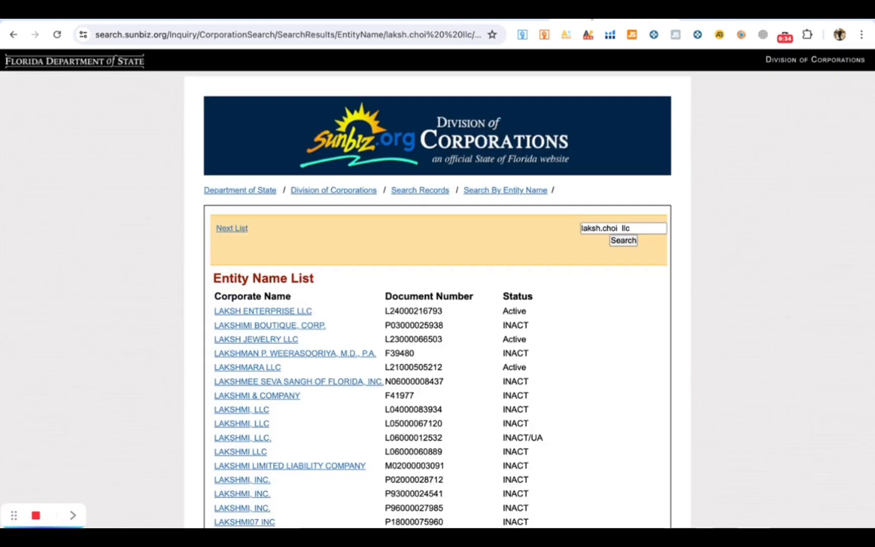
pyautogui.click(494, 20)
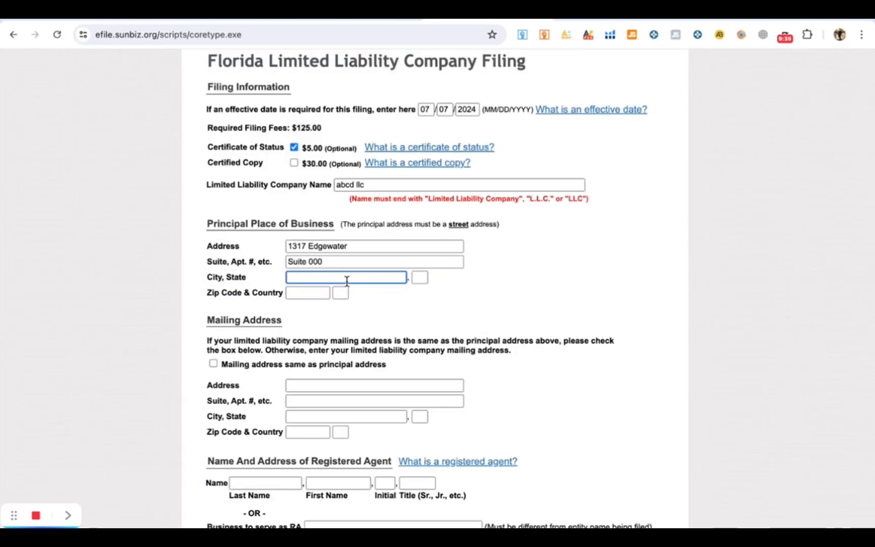
pyautogui.press('super+v')
pyautogui.press('BackSpace')
pyautogui.click(418, 278)
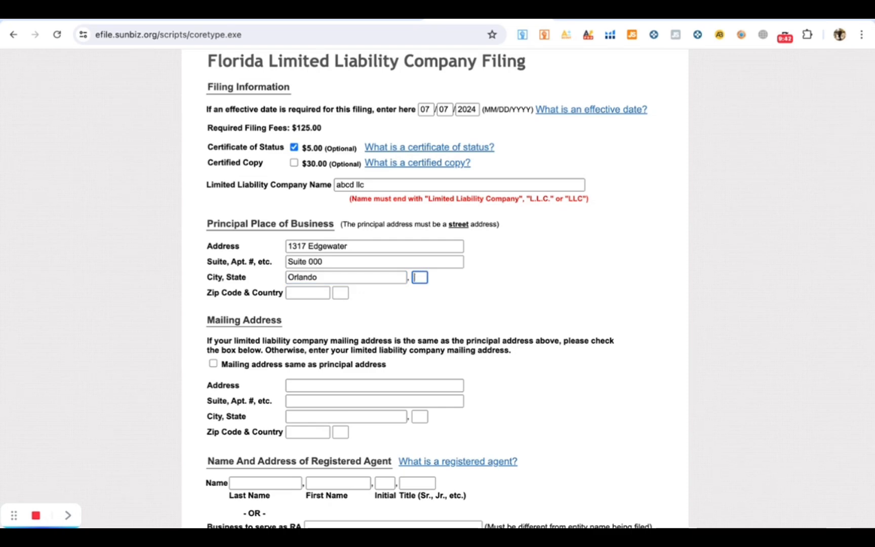
pyautogui.write('FL')
# - Enter zip code 32804 and country US for the principal address
pyautogui.click(319, 293)
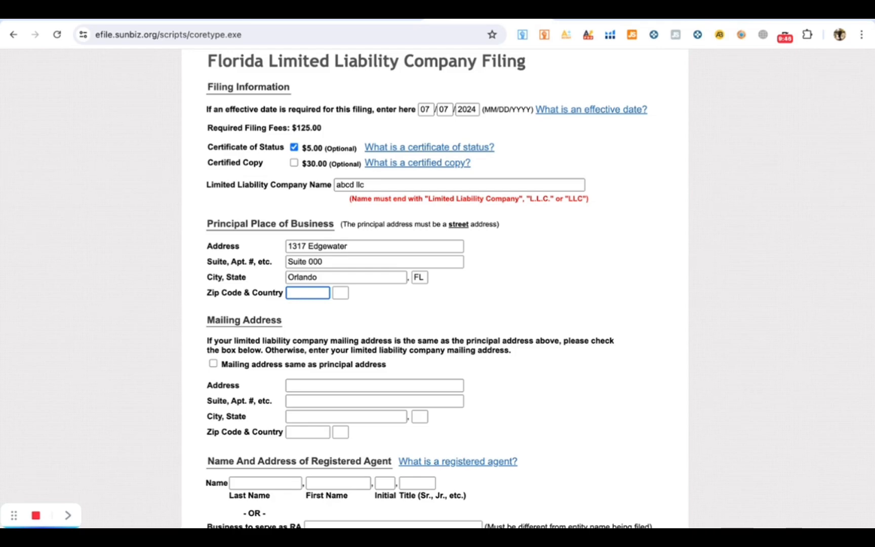
pyautogui.click(710, 18)
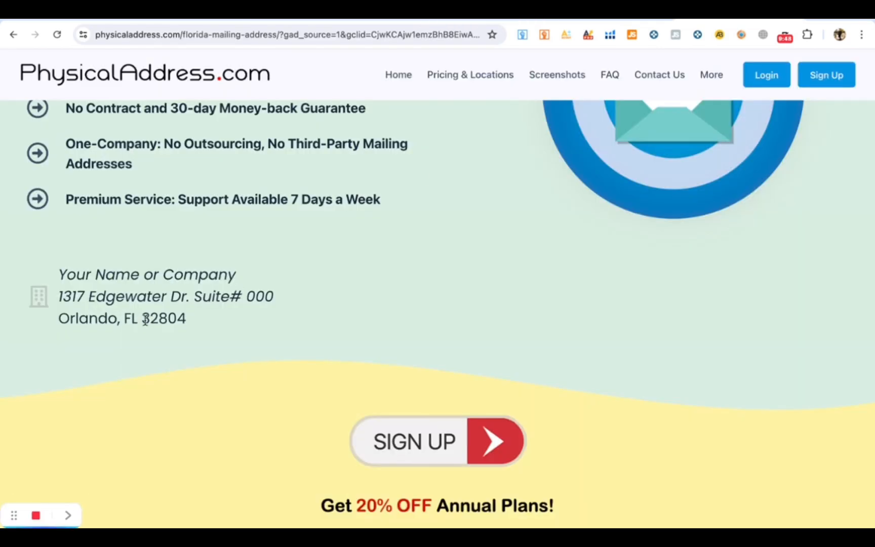
pyautogui.moveTo(143, 319); pyautogui.dragTo(188, 321)
pyautogui.press('super+c')
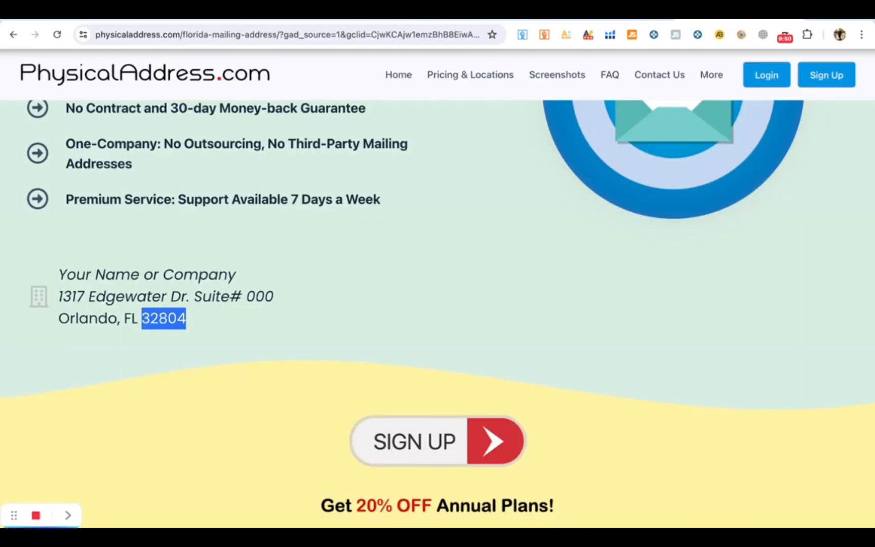
pyautogui.hotkey('ctrl', 'Tab')
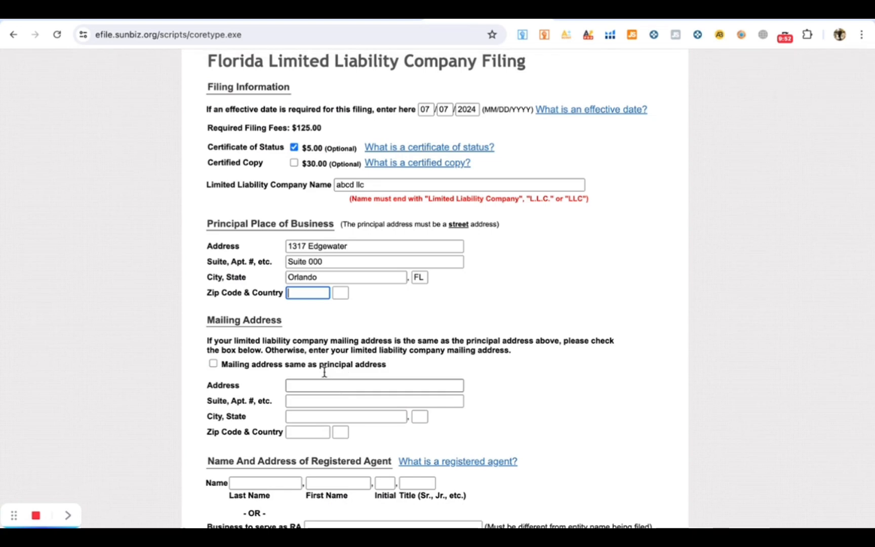
pyautogui.press('super+v')
pyautogui.click(341, 292)
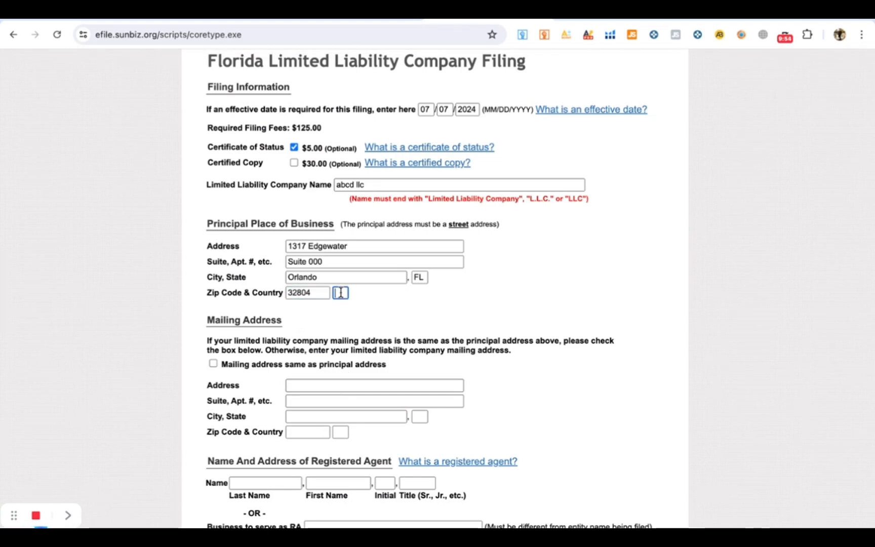
pyautogui.write('US')
pyautogui.click(389, 319)
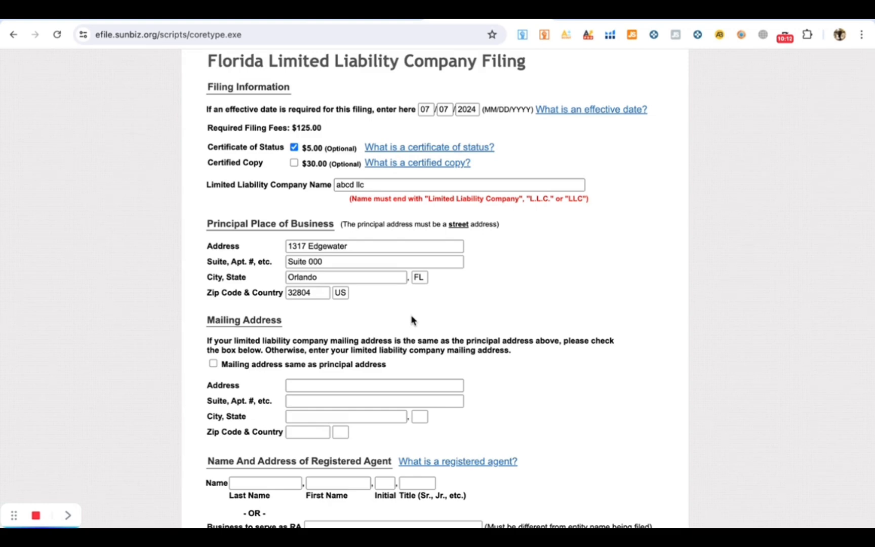
# - Tick 'Mailing address same as principal address' to copy the Orlando address into the mailing address
pyautogui.scroll(-1, 412, 319)
pyautogui.scroll(-1, 412, 319)
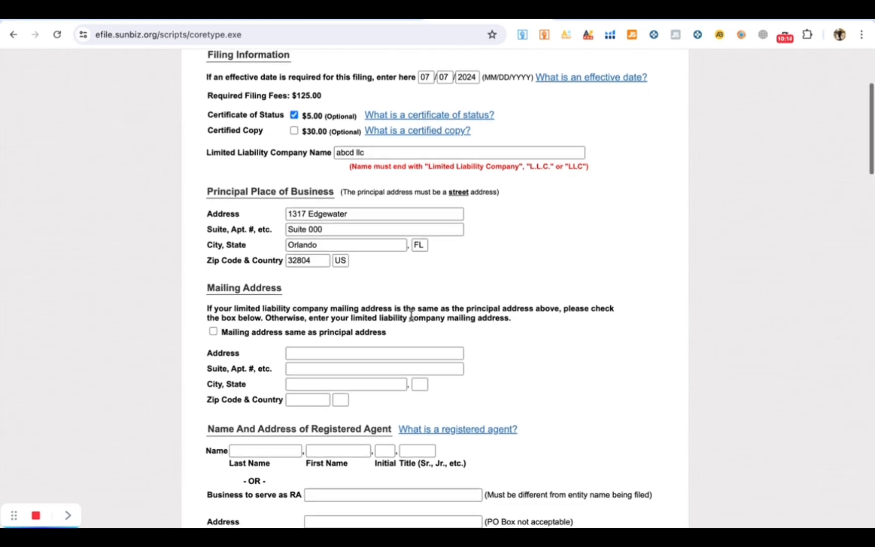
pyautogui.scroll(-2, 412, 317)
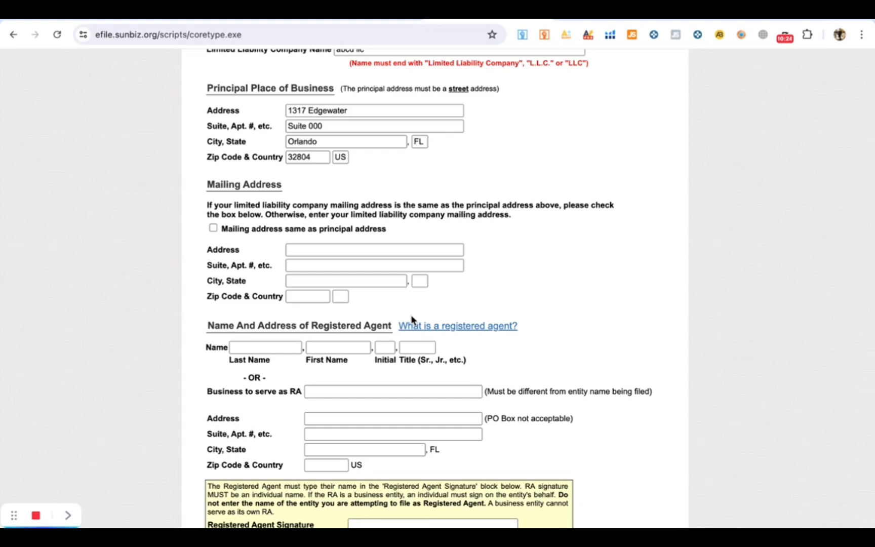
pyautogui.scroll(1, 416, 274)
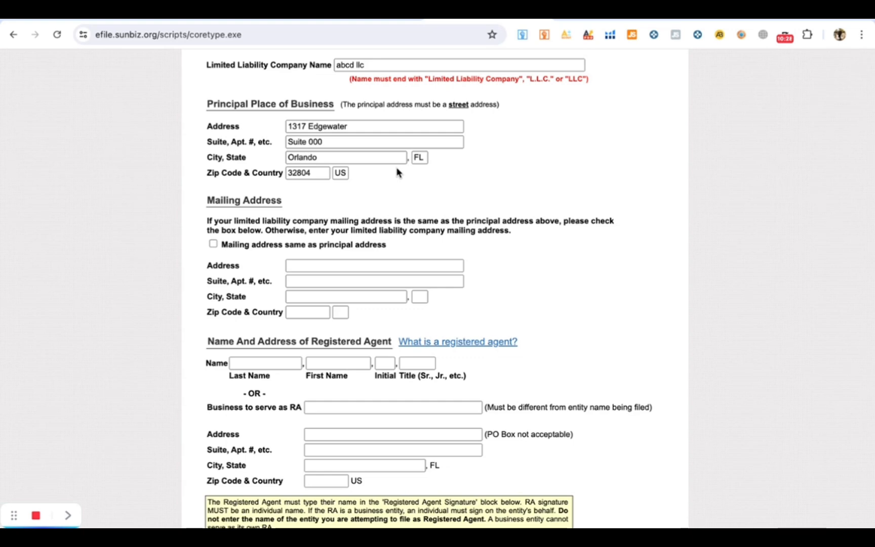
pyautogui.click(214, 244)
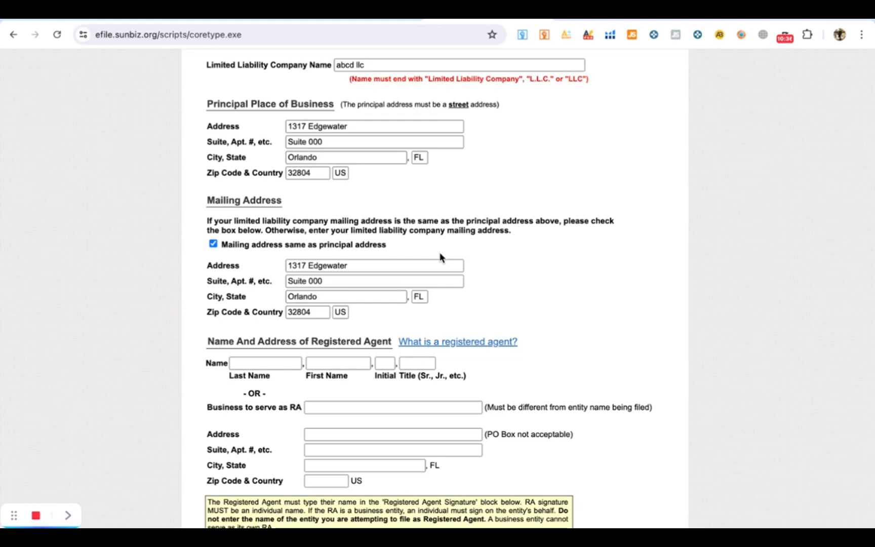
pyautogui.scroll(-3, 429, 278)
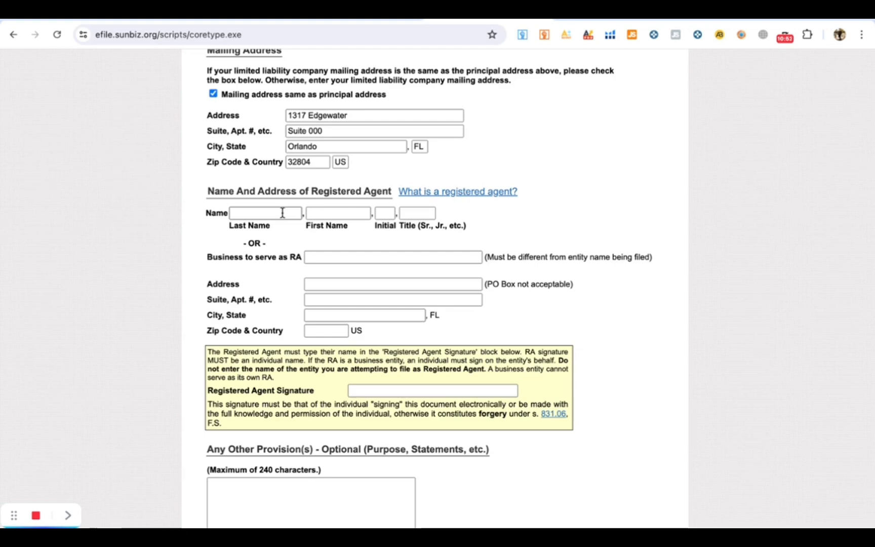
pyautogui.click(325, 255)
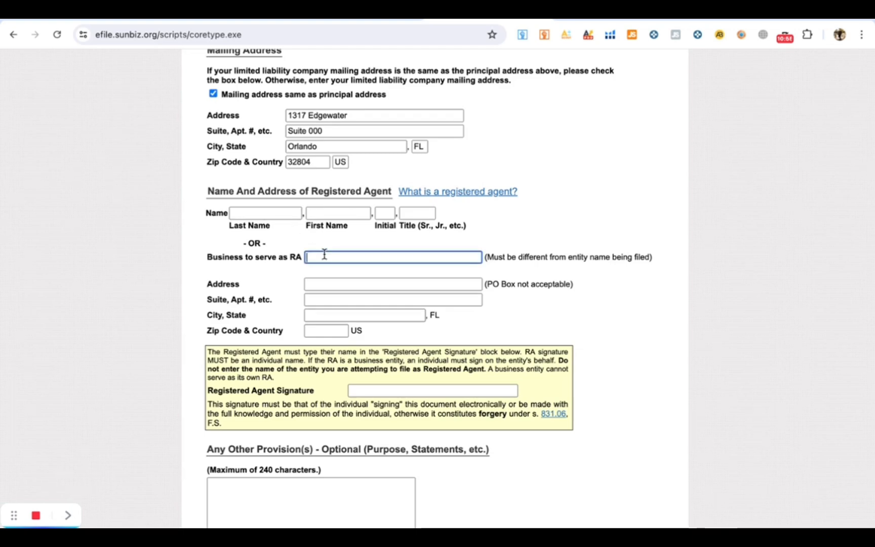
pyautogui.click(316, 284)
pyautogui.scroll(1, 316, 284)
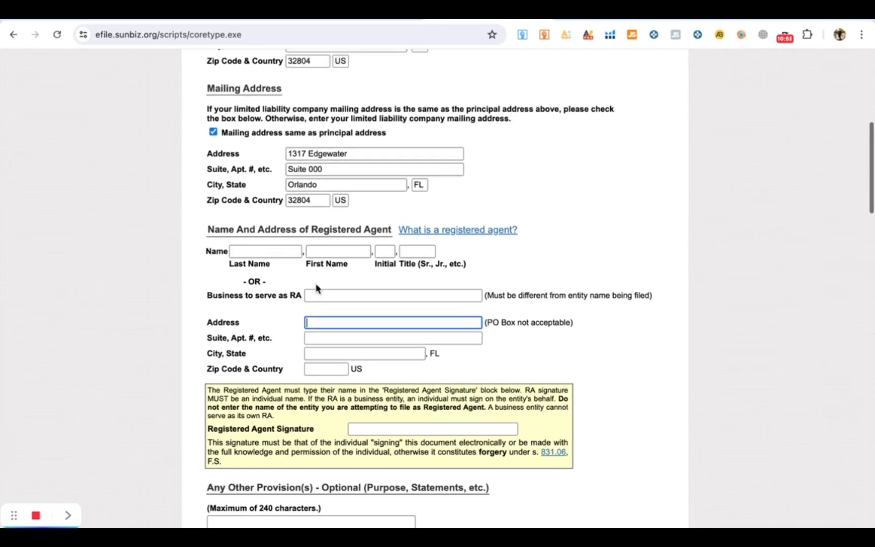
pyautogui.moveTo(331, 171); pyautogui.dragTo(293, 158)
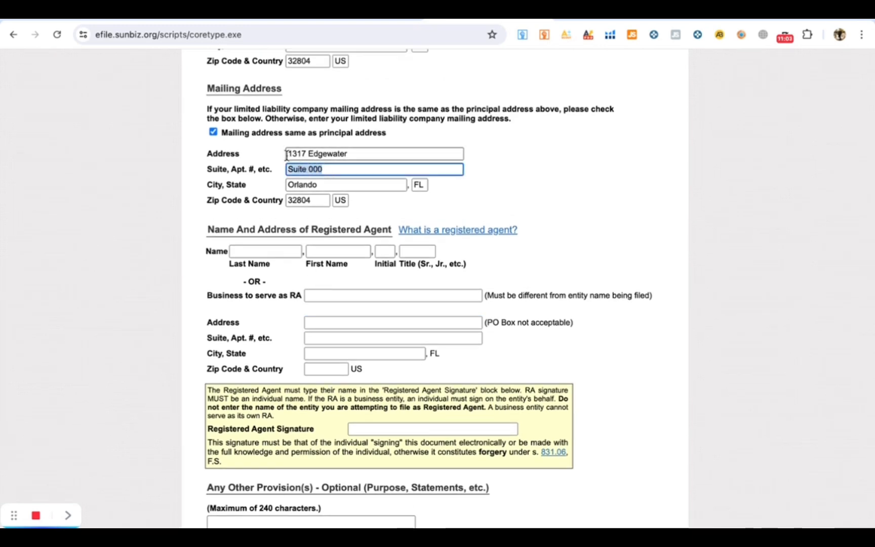
pyautogui.click(324, 323)
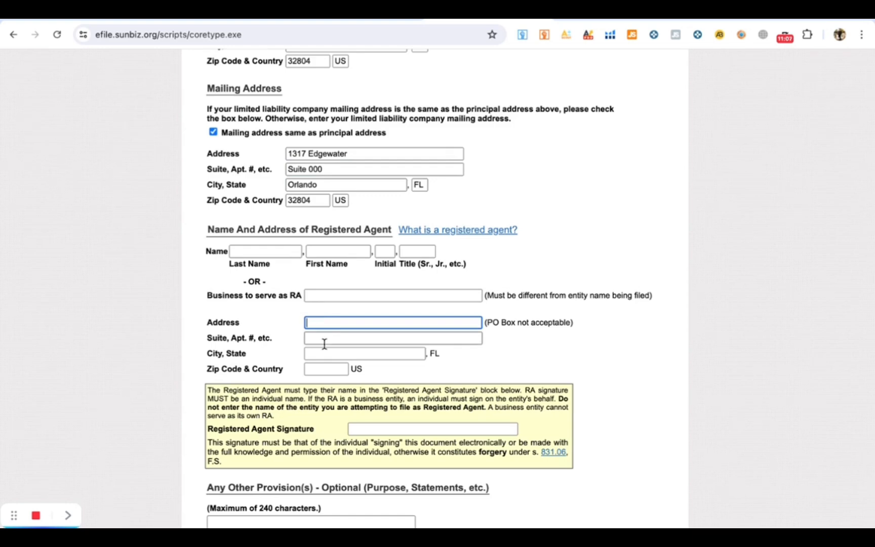
pyautogui.click(328, 295)
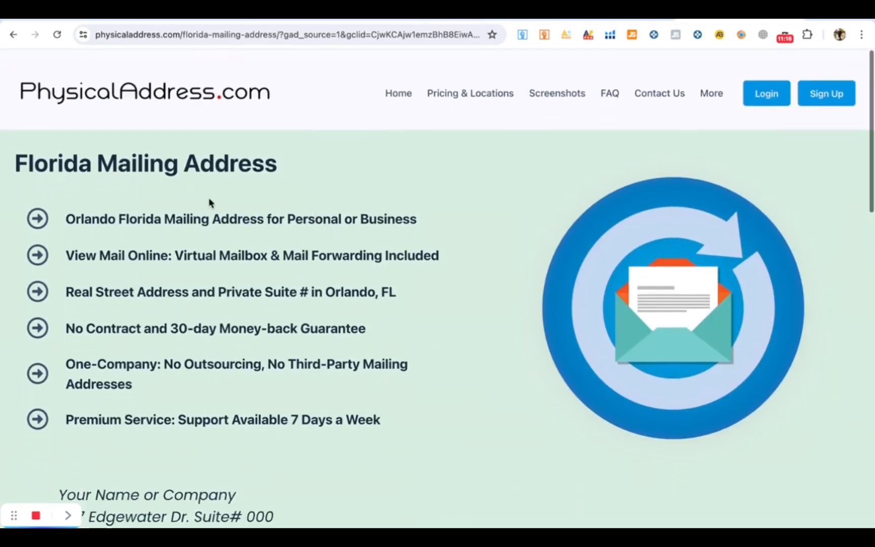
pyautogui.scroll(-1, 209, 202)
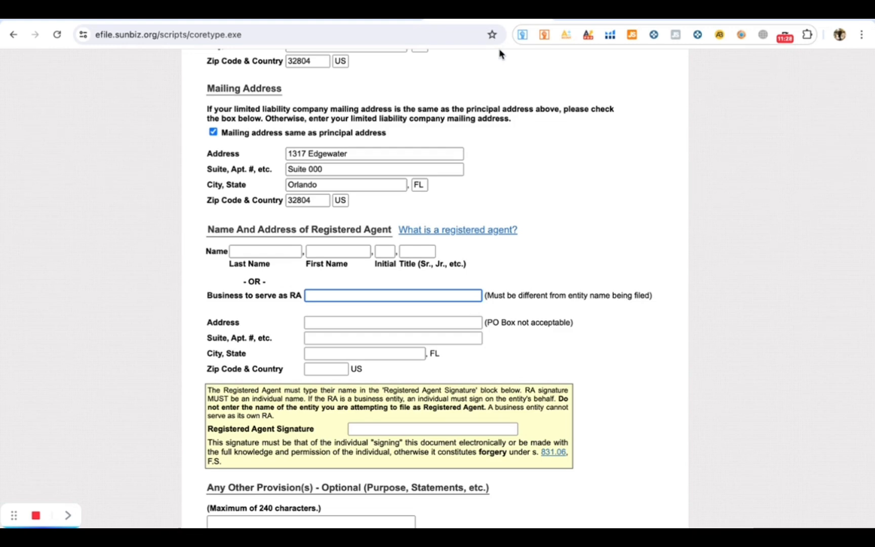
pyautogui.scroll(-1, 422, 194)
pyautogui.scroll(-1, 397, 301)
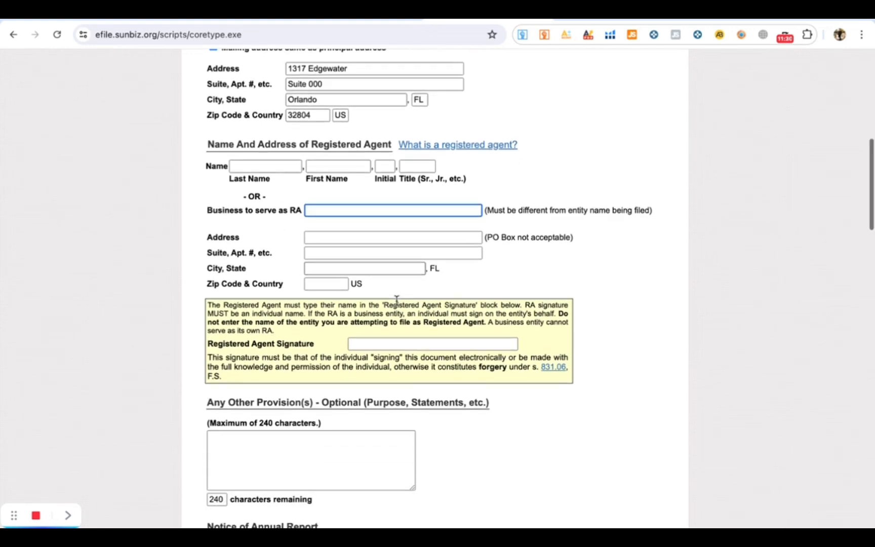
pyautogui.click(409, 346)
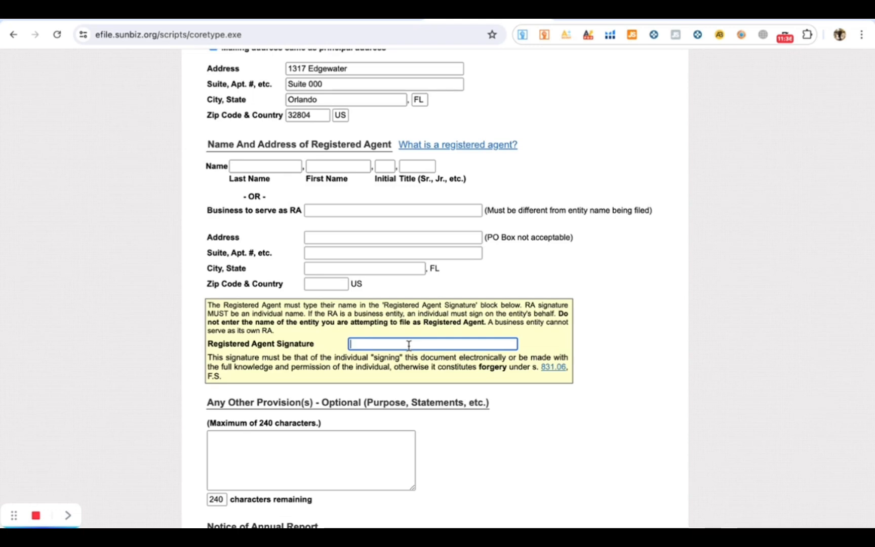
pyautogui.click(289, 168)
pyautogui.click(327, 171)
pyautogui.click(377, 344)
pyautogui.scroll(-3, 380, 334)
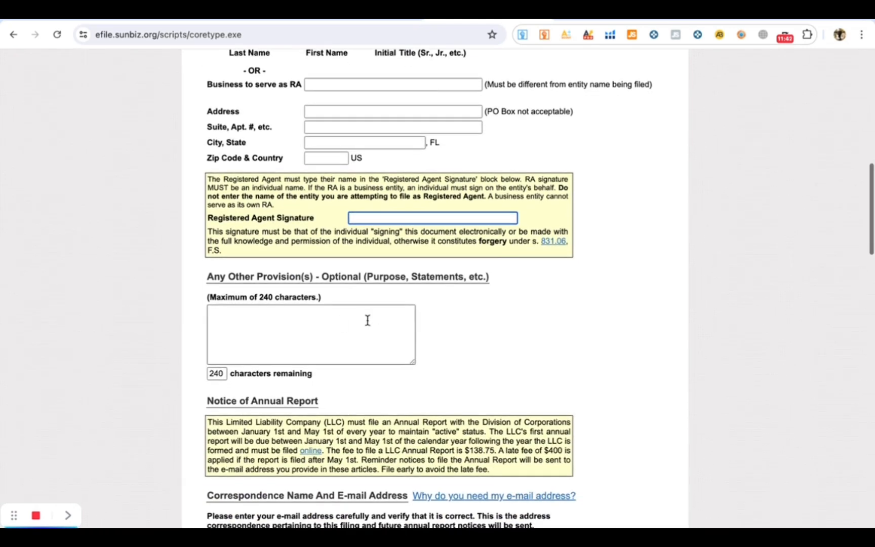
pyautogui.click(311, 336)
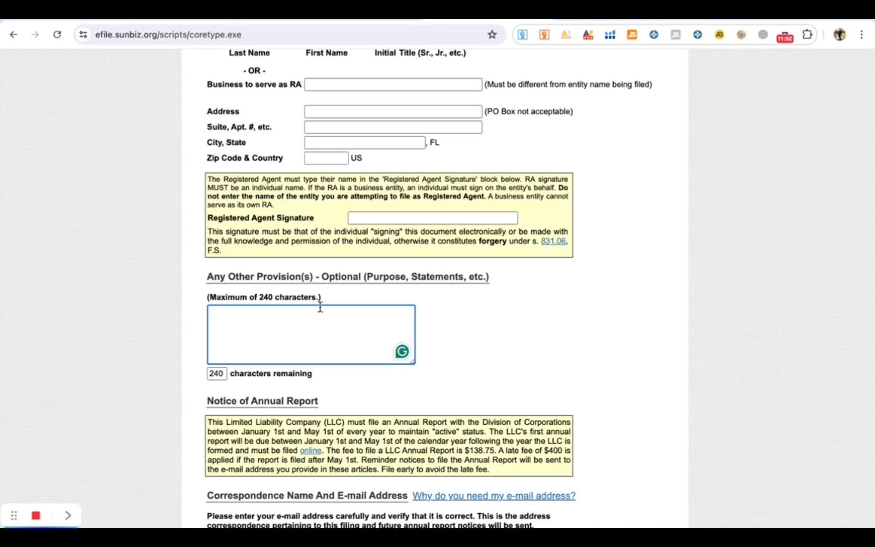
pyautogui.scroll(-1, 392, 335)
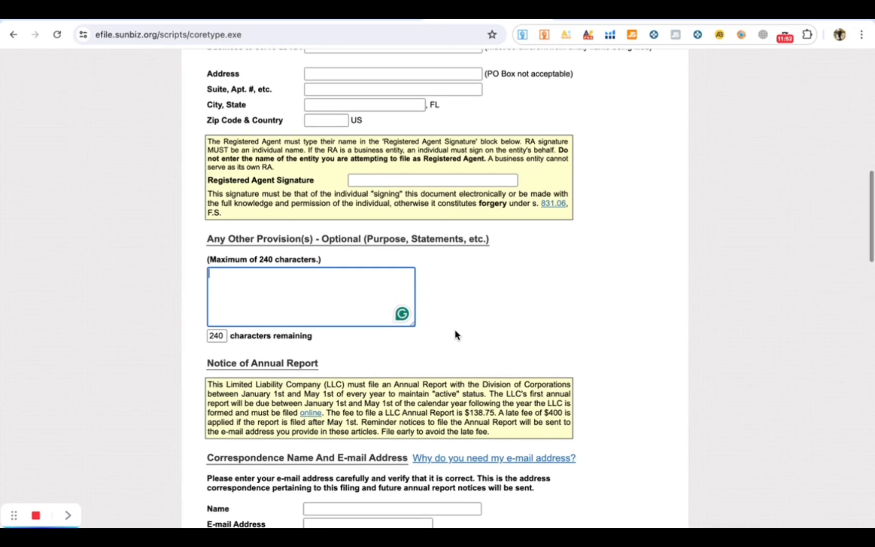
pyautogui.scroll(-1, 447, 330)
pyautogui.scroll(-5, 445, 331)
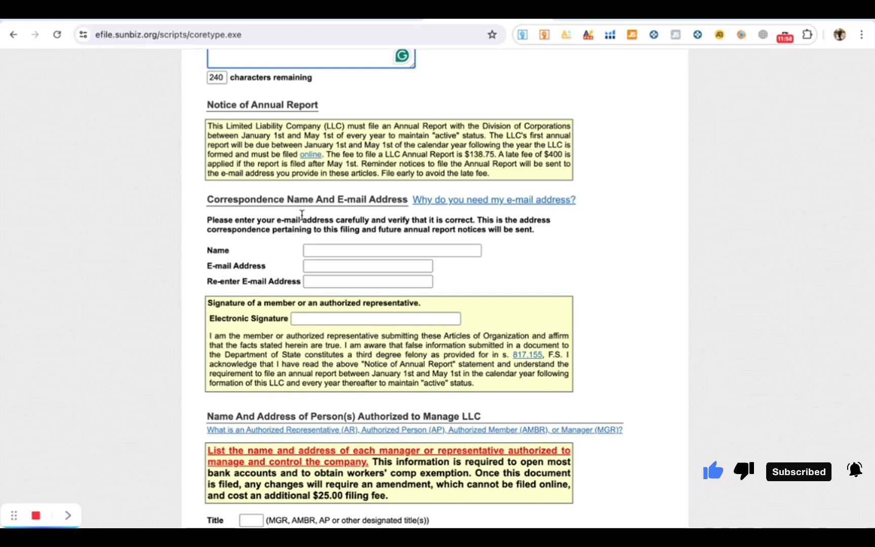
# - Enter the correspondence contact's name and e-mail address
pyautogui.click(348, 255)
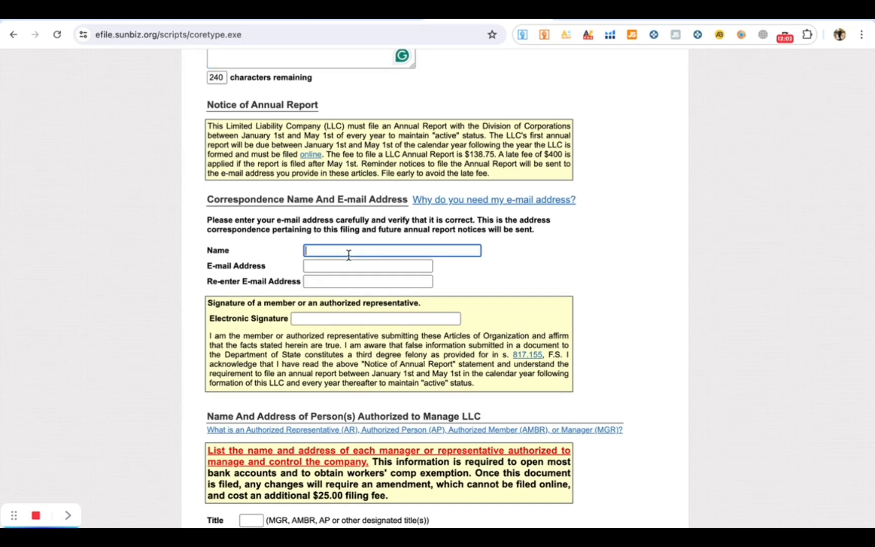
pyautogui.write('laksh')
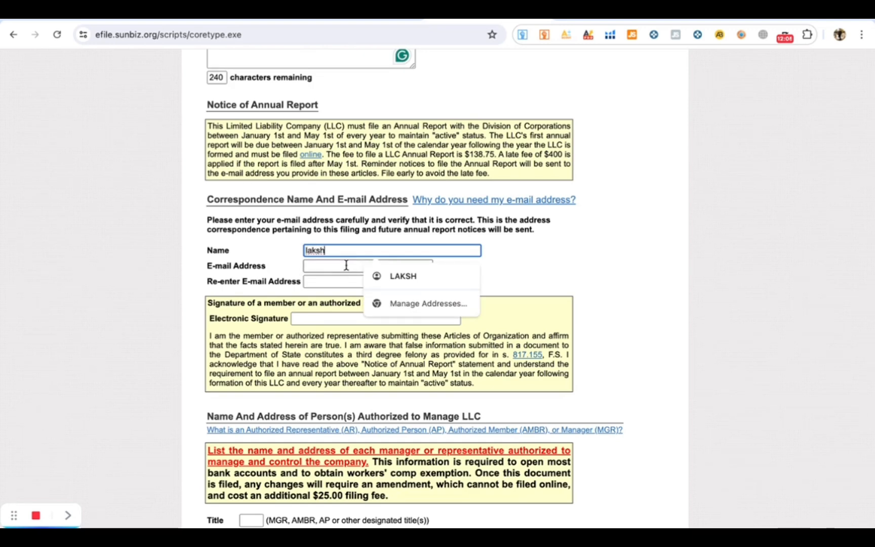
pyautogui.click(346, 265)
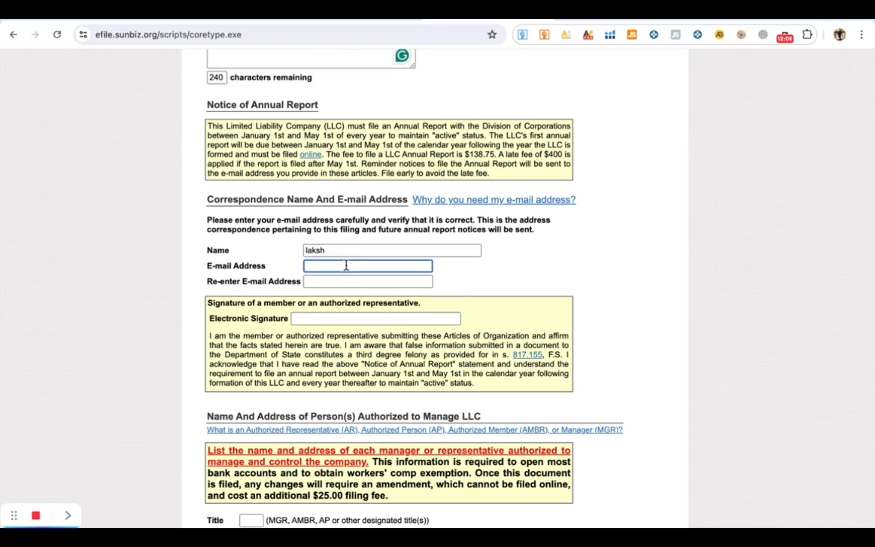
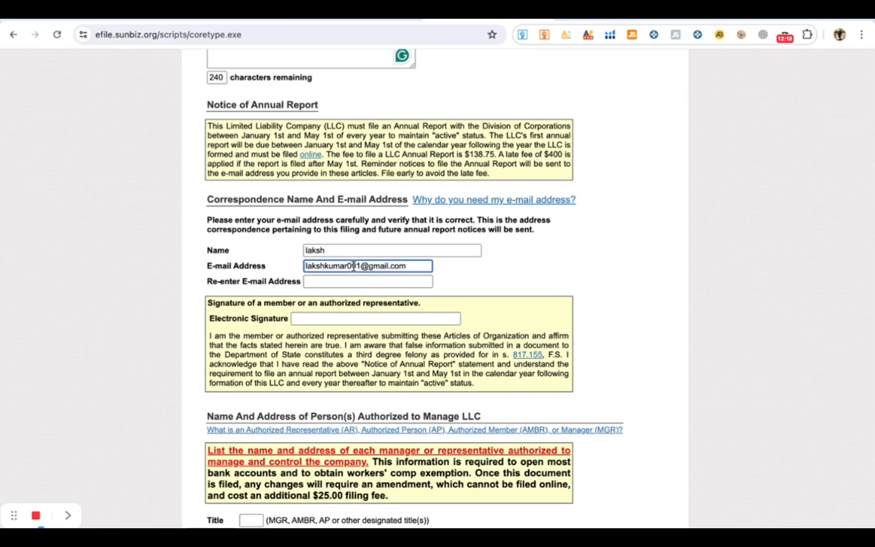
# - Copy the same e-mail address into the Re-enter E-mail Address field
pyautogui.moveTo(408, 265); pyautogui.dragTo(306, 265)
pyautogui.hotkey('ctrl', 'c')
pyautogui.click(335, 281)
pyautogui.hotkey('ctrl', 'v')
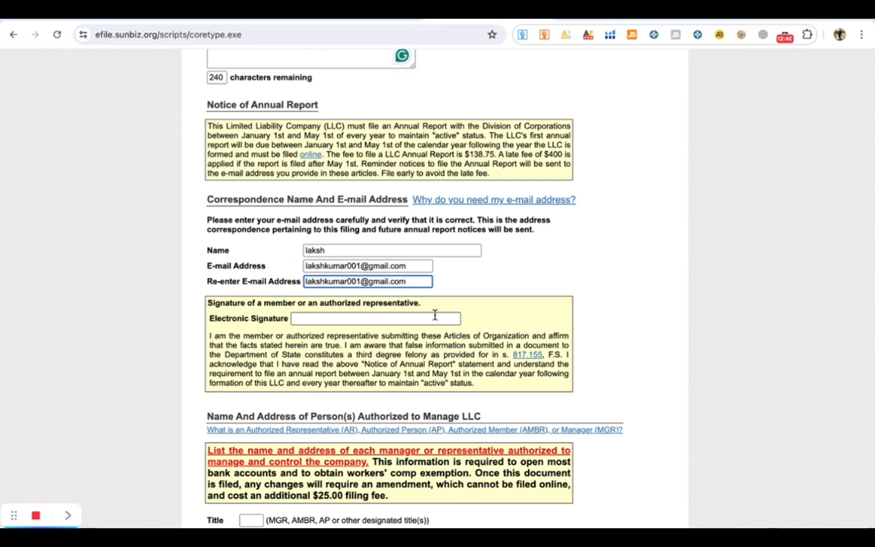
pyautogui.scroll(-4, 435, 315)
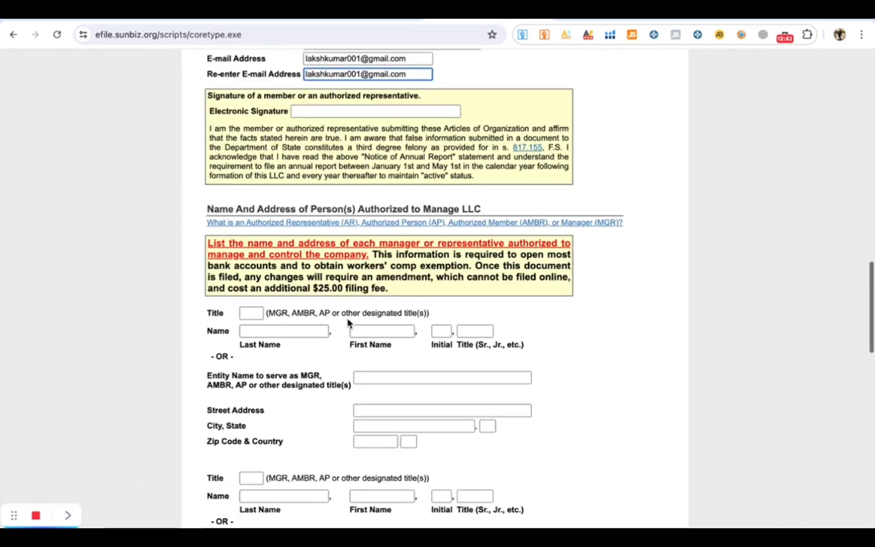
# - Enter MGR as the first manager's title
pyautogui.scroll(-1, 347, 323)
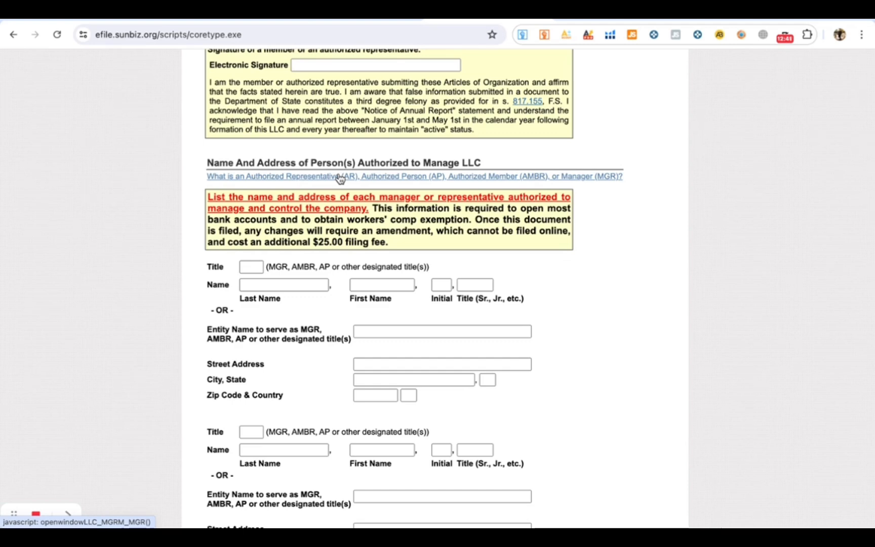
pyautogui.click(246, 268)
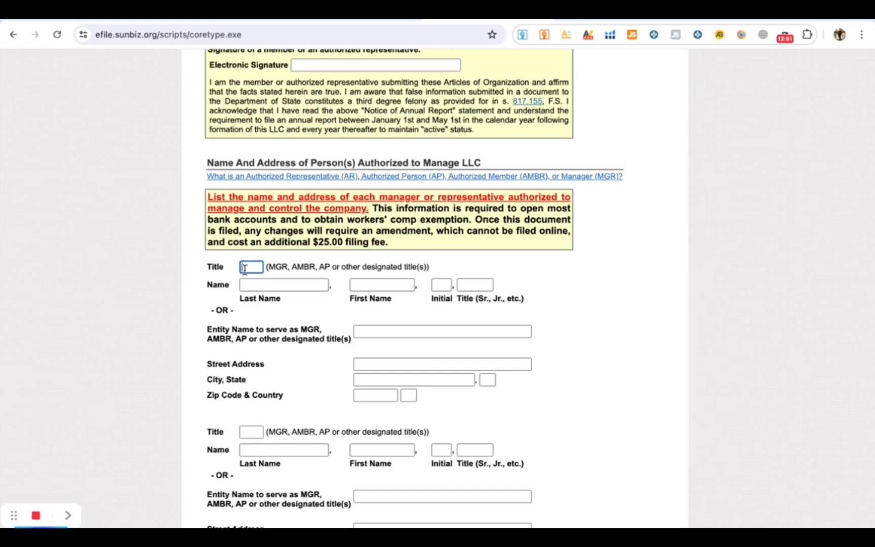
pyautogui.write('MGR')
pyautogui.press('BackSpace')
pyautogui.press('BackSpace')
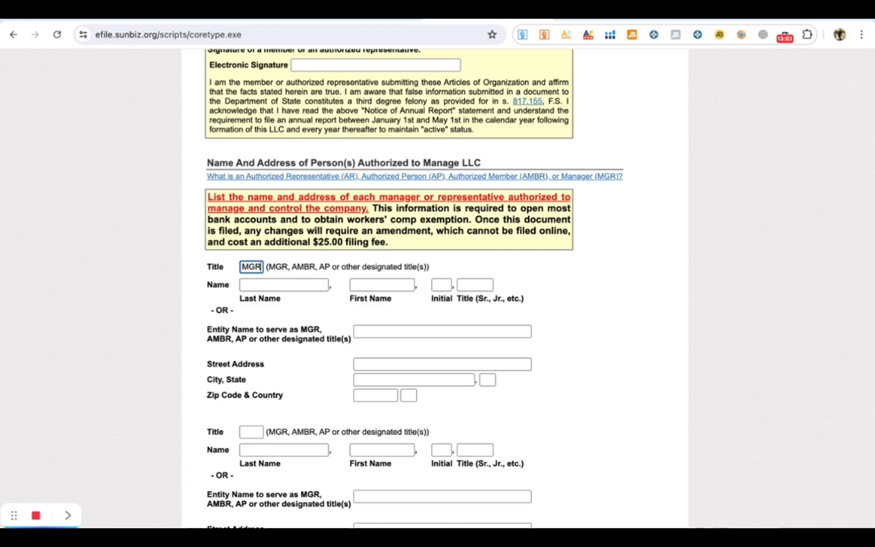
# - Enter the manager's last name, correcting the first attempt
pyautogui.click(281, 284)
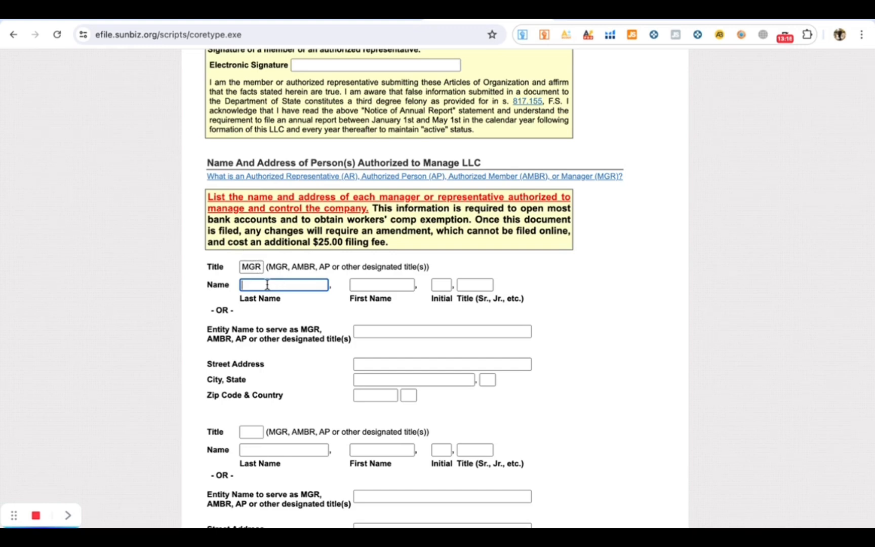
pyautogui.write('laksh')
pyautogui.click(367, 285)
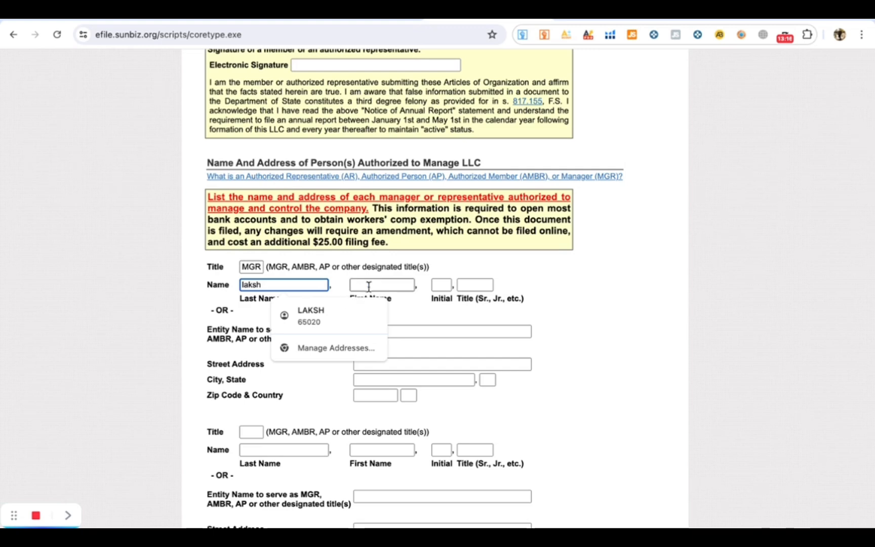
pyautogui.click(324, 286)
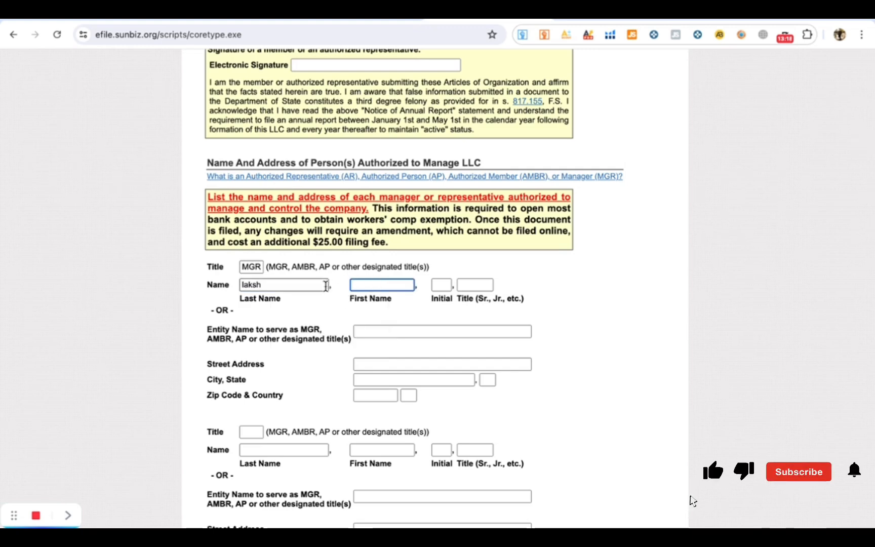
pyautogui.press('BackSpace')
pyautogui.press('BackSpace')
pyautogui.press('BackSpace')
pyautogui.press('BackSpace')
pyautogui.press('BackSpace')
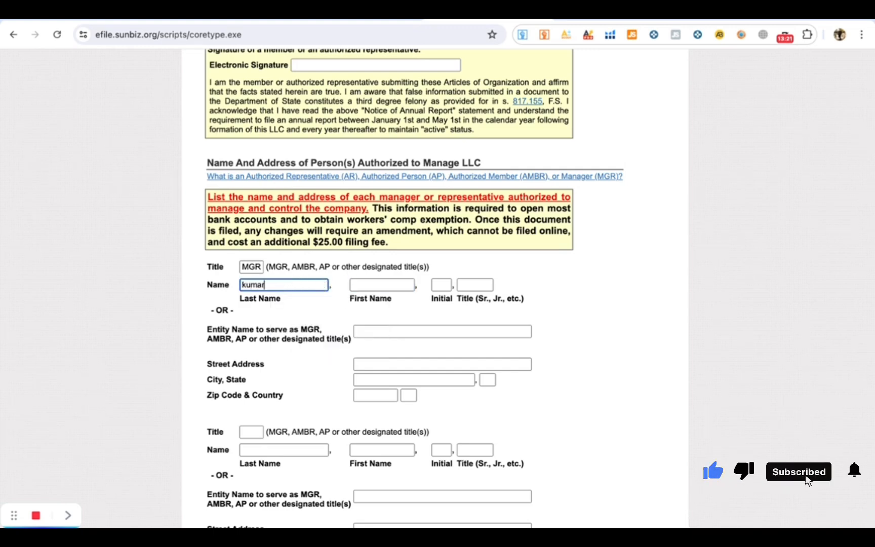
# - Enter the manager's first name, leaving the initial and suffix blank
pyautogui.click(389, 287)
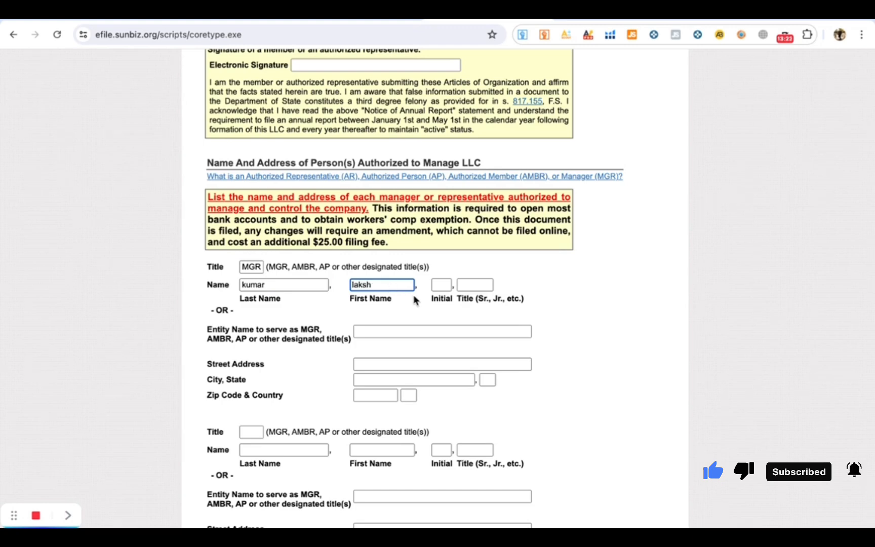
pyautogui.click(441, 285)
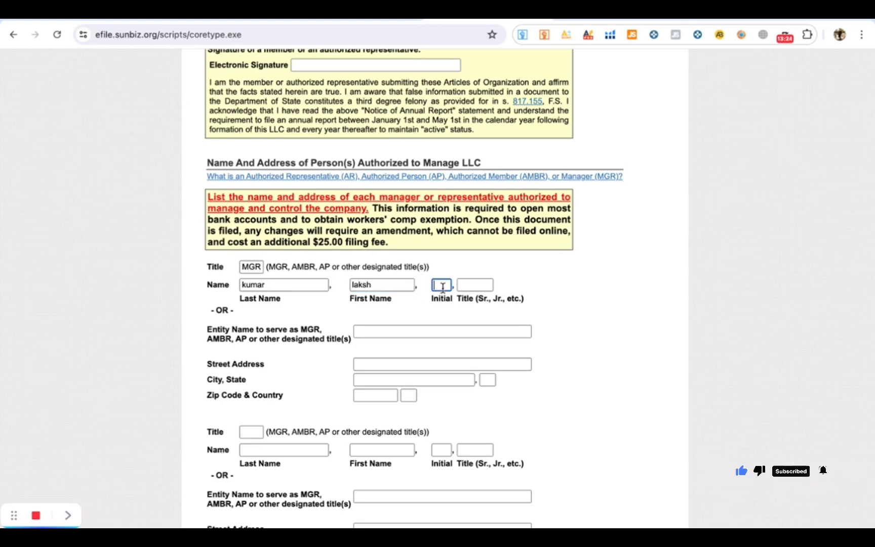
pyautogui.click(480, 285)
pyautogui.scroll(-1, 526, 291)
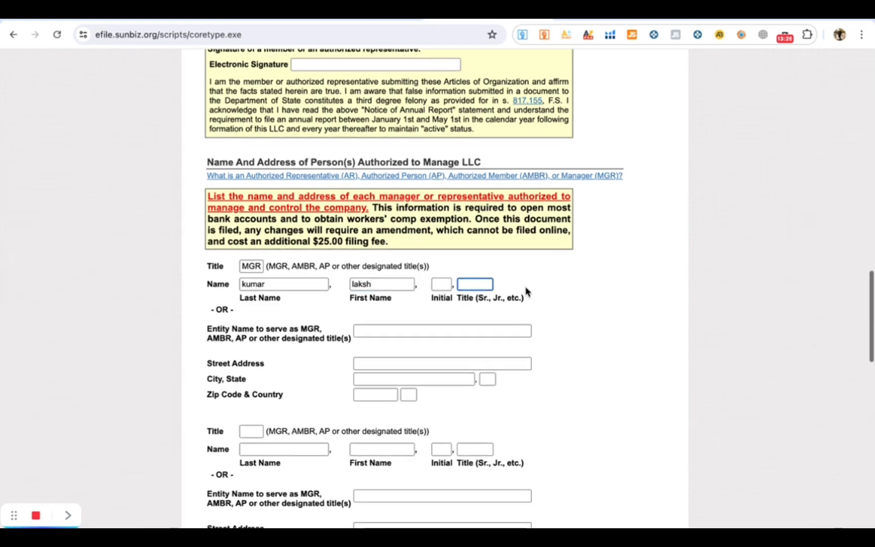
pyautogui.scroll(-3, 408, 327)
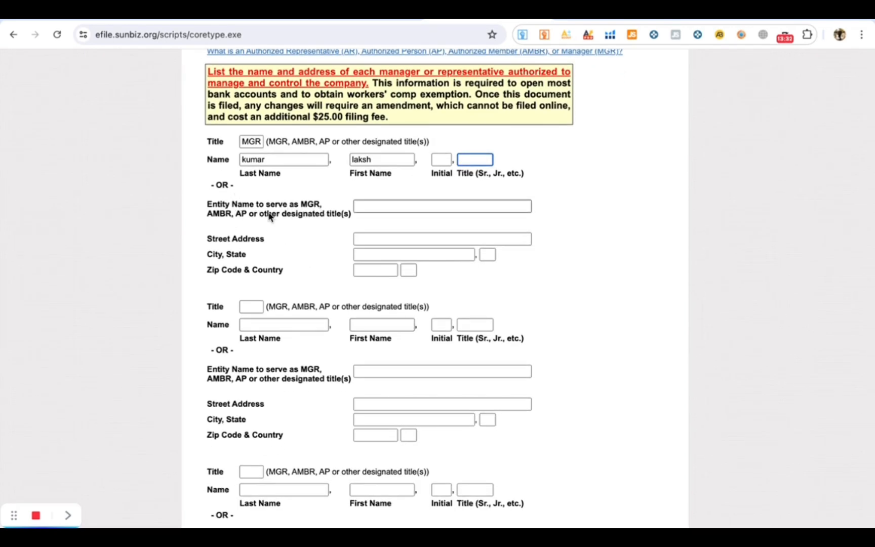
pyautogui.scroll(-3, 329, 235)
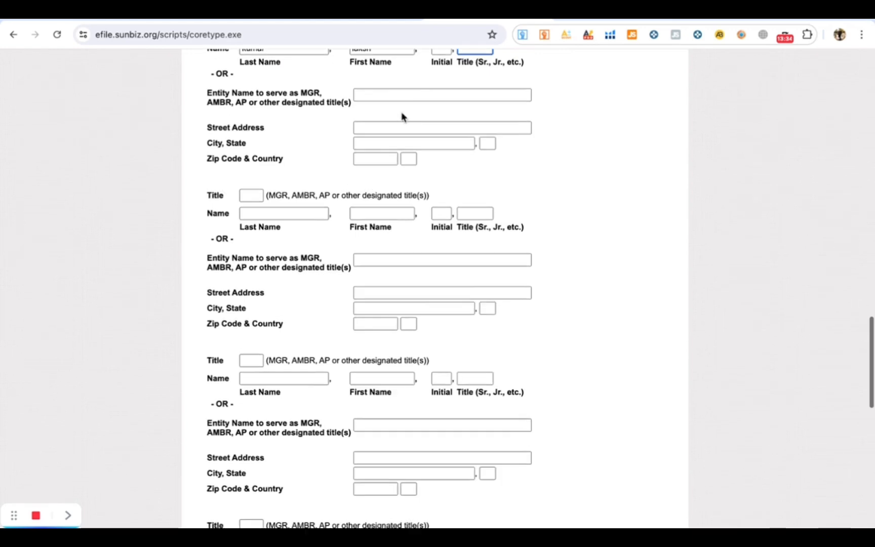
# - Copy the mailing street address into the manager's street address field
pyautogui.click(382, 124)
pyautogui.scroll(2, 371, 135)
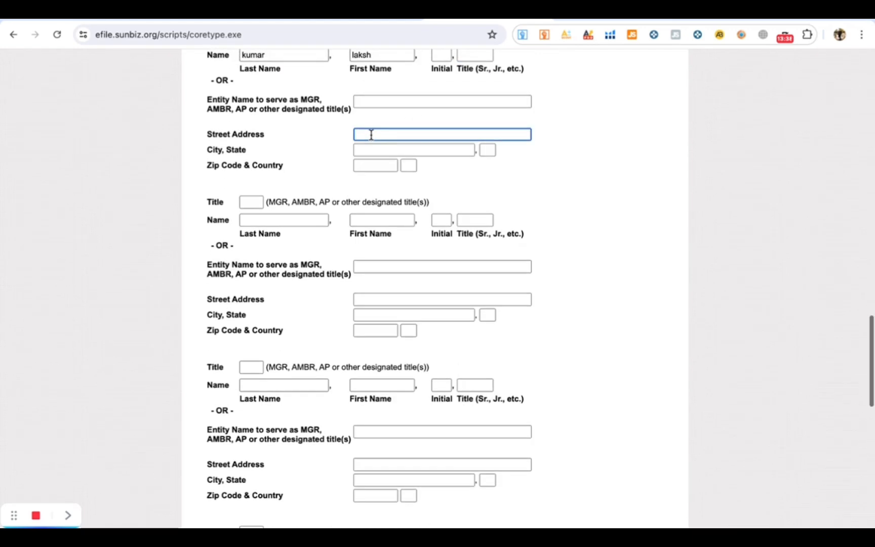
pyautogui.click(375, 203)
pyautogui.scroll(10, 372, 205)
pyautogui.scroll(13, 322, 246)
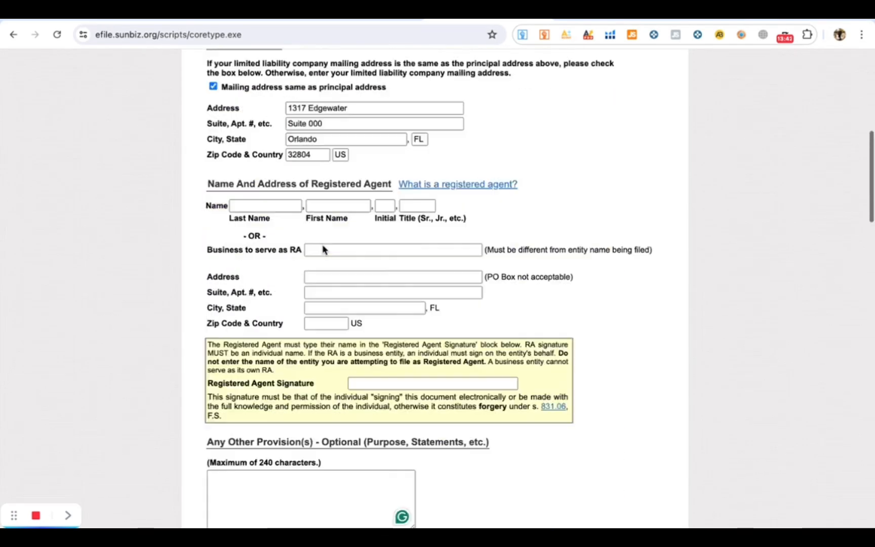
pyautogui.moveTo(349, 288); pyautogui.dragTo(282, 292)
pyautogui.hotkey('ctrl', 'c')
pyautogui.scroll(-18, 319, 302)
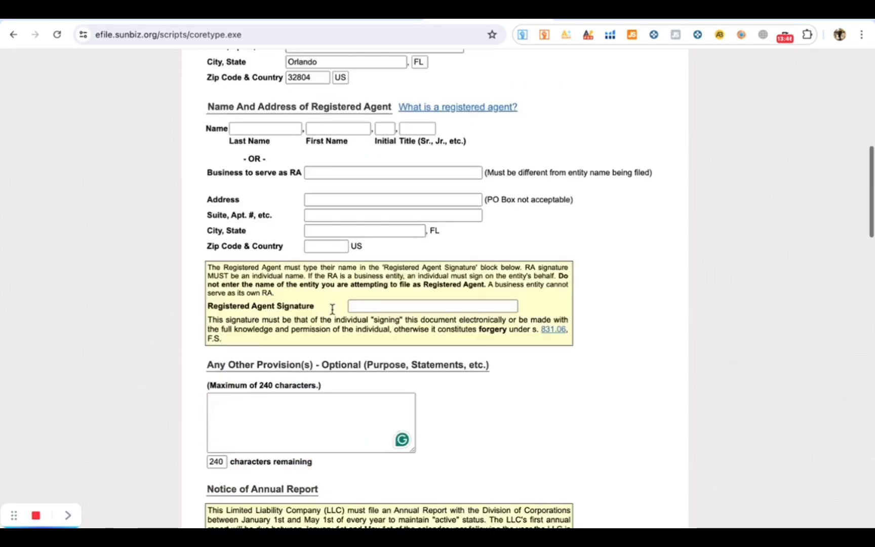
pyautogui.click(375, 307)
pyautogui.hotkey('ctrl', 'v')
# - Copy the mailing suite line into the manager's city field
pyautogui.scroll(10, 405, 270)
pyautogui.scroll(7, 405, 270)
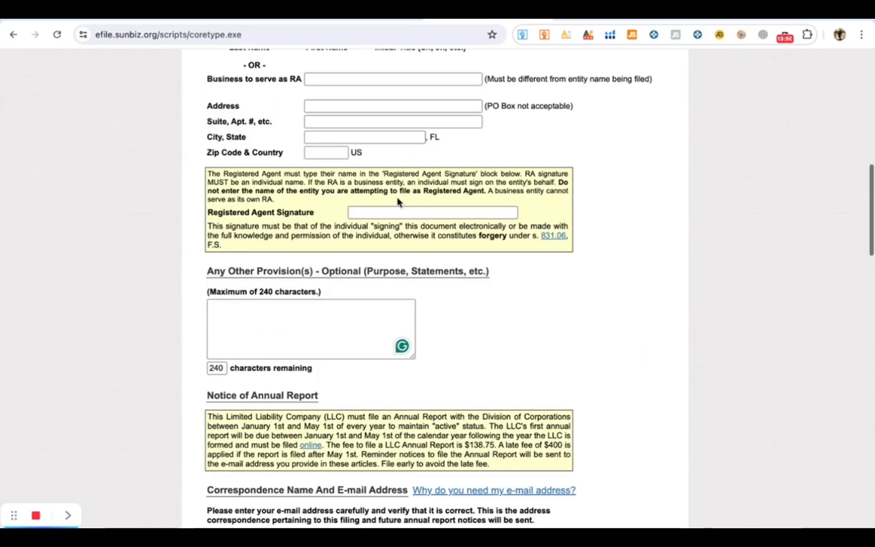
pyautogui.moveTo(336, 240); pyautogui.dragTo(286, 242)
pyautogui.hotkey('ctrl', 'c')
pyautogui.scroll(-7, 328, 271)
pyautogui.scroll(-10, 328, 271)
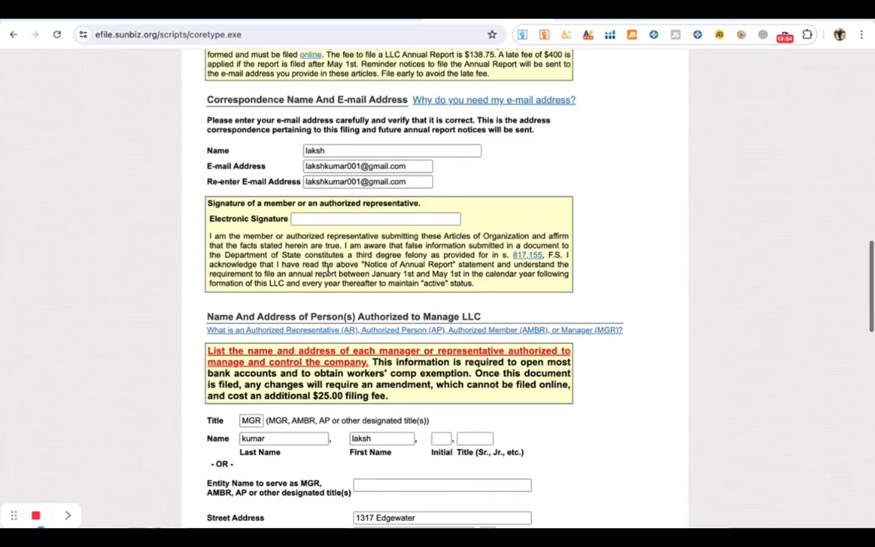
pyautogui.click(389, 330)
pyautogui.hotkey('ctrl', 'v')
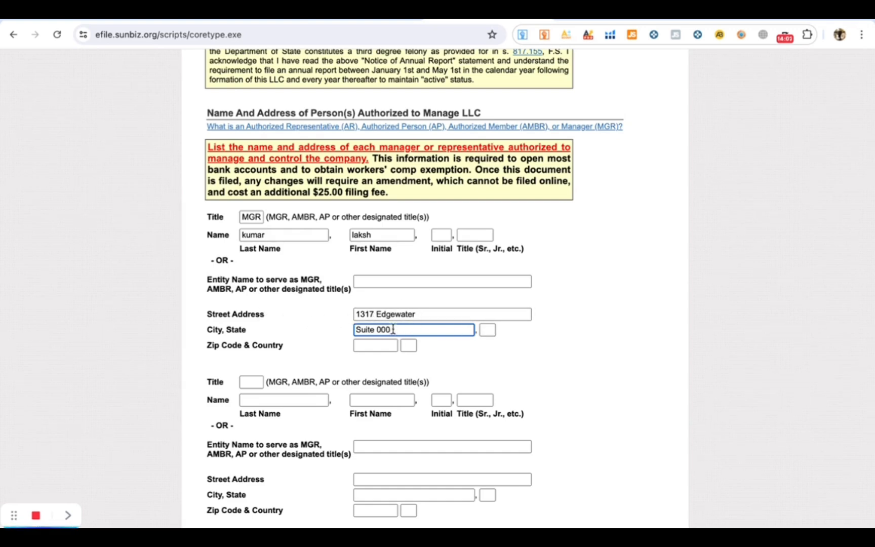
# - Replace the wrong suite text in the manager's city with Orlando
pyautogui.moveTo(399, 329); pyautogui.dragTo(347, 338)
pyautogui.scroll(20, 388, 294)
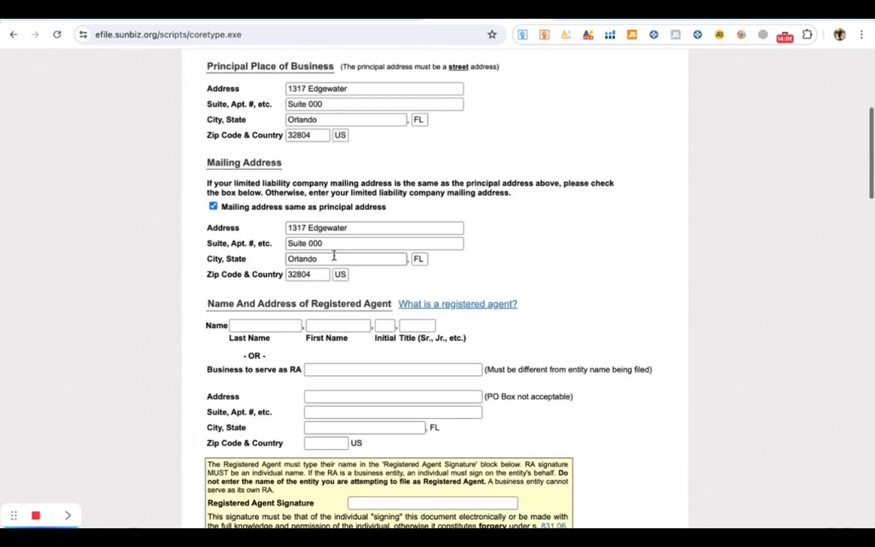
pyautogui.moveTo(333, 258); pyautogui.dragTo(279, 261)
pyautogui.hotkey('ctrl', 'c')
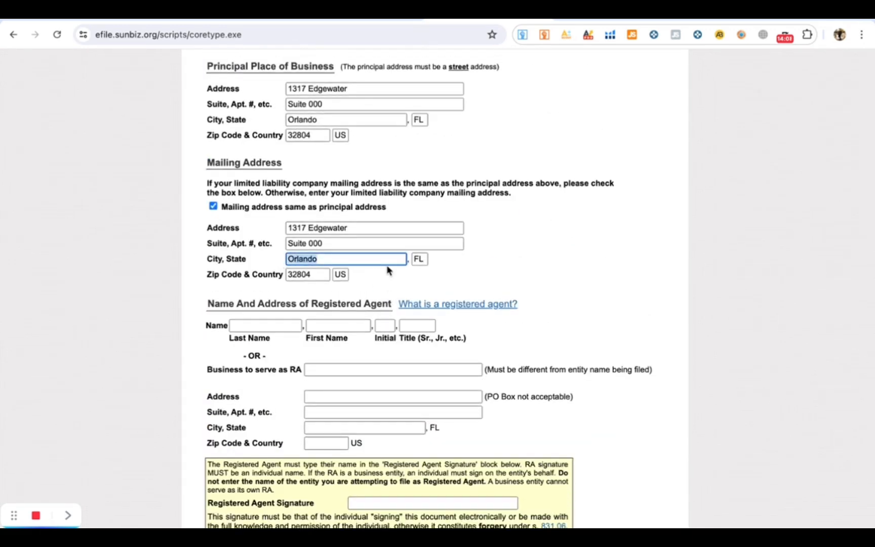
pyautogui.scroll(-18, 389, 271)
pyautogui.click(386, 241)
pyautogui.tripleClick(386, 241)
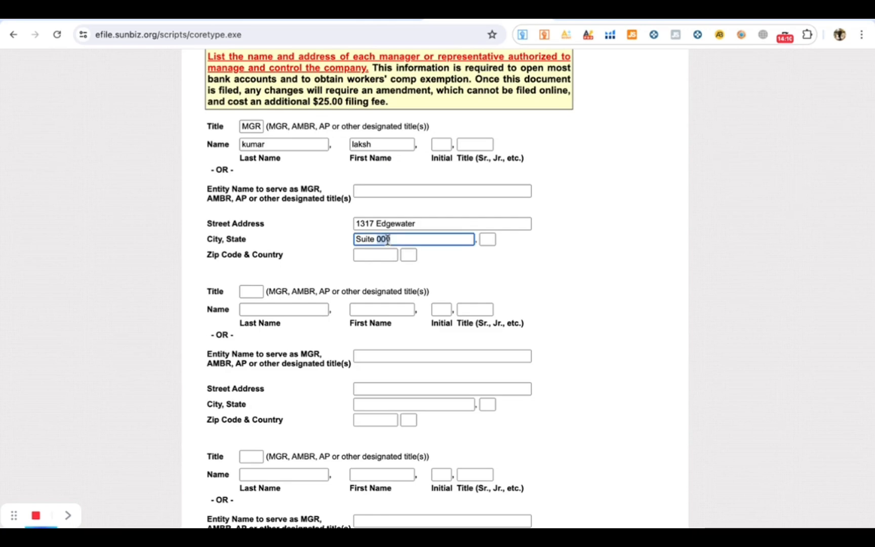
pyautogui.hotkey('ctrl', 'v')
# - Set the manager's zip code to 32804, copied from the mailing address
pyautogui.click(487, 240)
pyautogui.click(369, 255)
pyautogui.click(408, 255)
pyautogui.scroll(20, 409, 255)
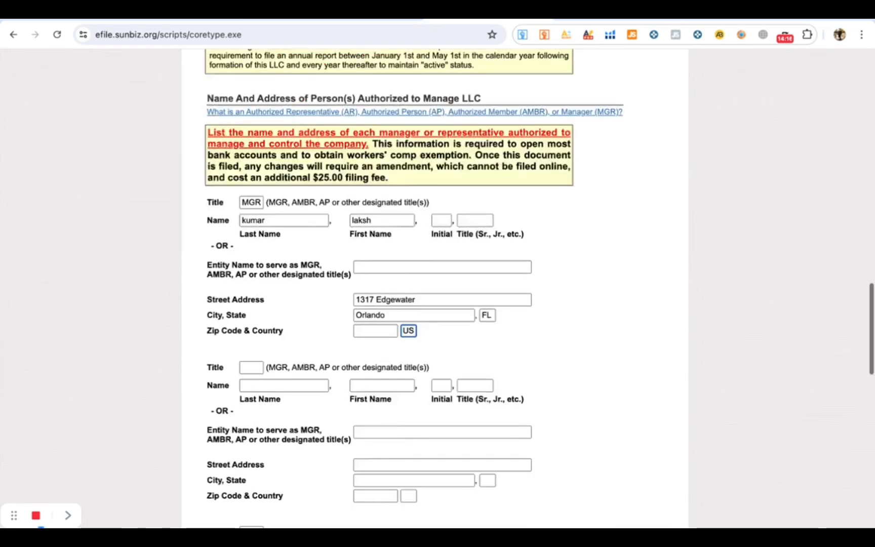
pyautogui.moveTo(310, 249); pyautogui.dragTo(285, 249)
pyautogui.press('super+c')
pyautogui.scroll(-20, 367, 303)
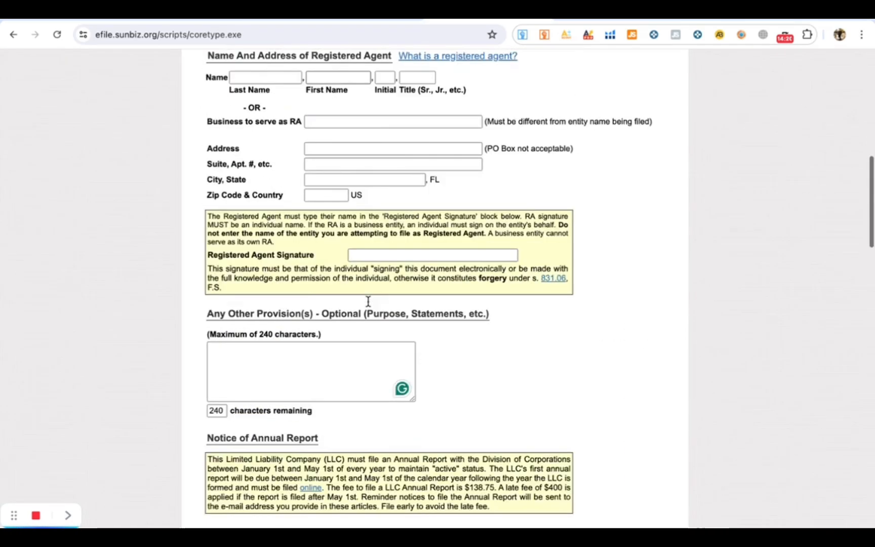
pyautogui.click(375, 261)
pyautogui.press('super+v')
# - Submit the filing with Continue and decline Chrome's offer to save the address
pyautogui.scroll(-1, 381, 308)
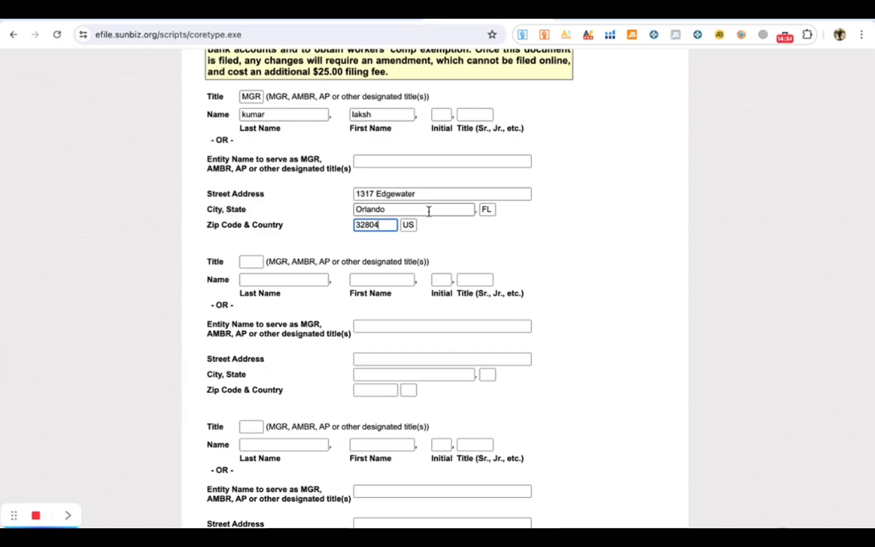
pyautogui.scroll(-5, 418, 343)
pyautogui.scroll(-3, 418, 343)
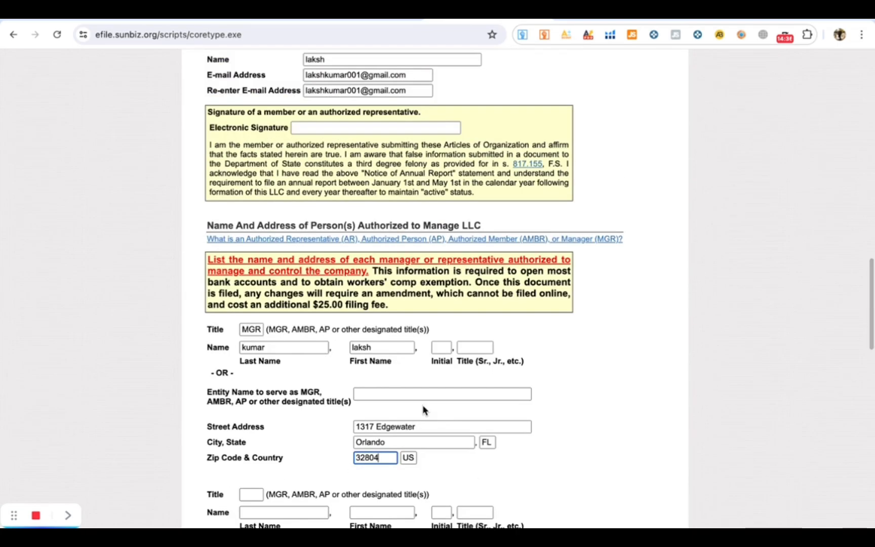
pyautogui.scroll(-7, 422, 404)
pyautogui.scroll(1, 423, 316)
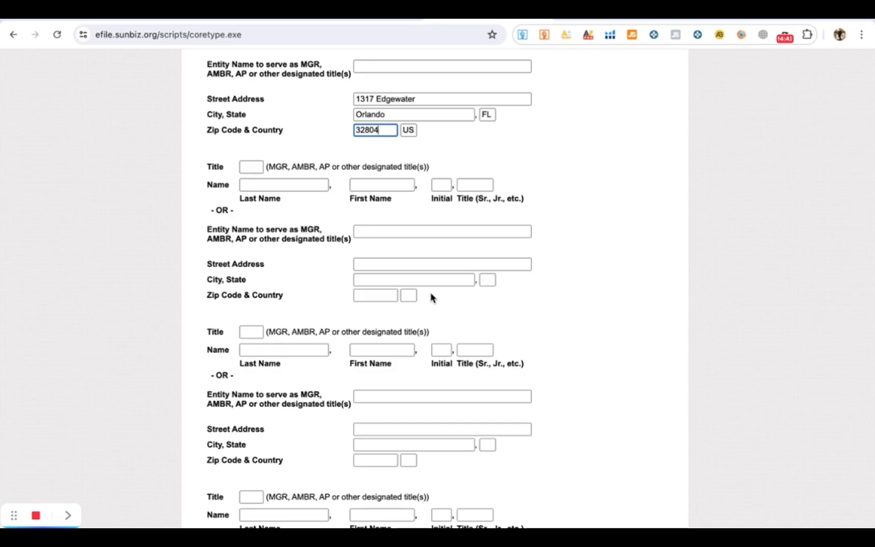
pyautogui.scroll(-2, 415, 309)
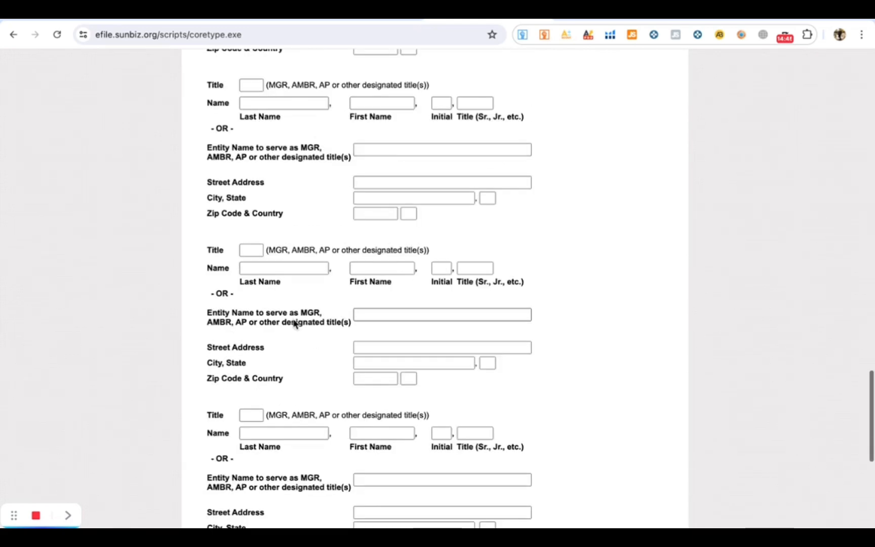
pyautogui.scroll(8, 436, 350)
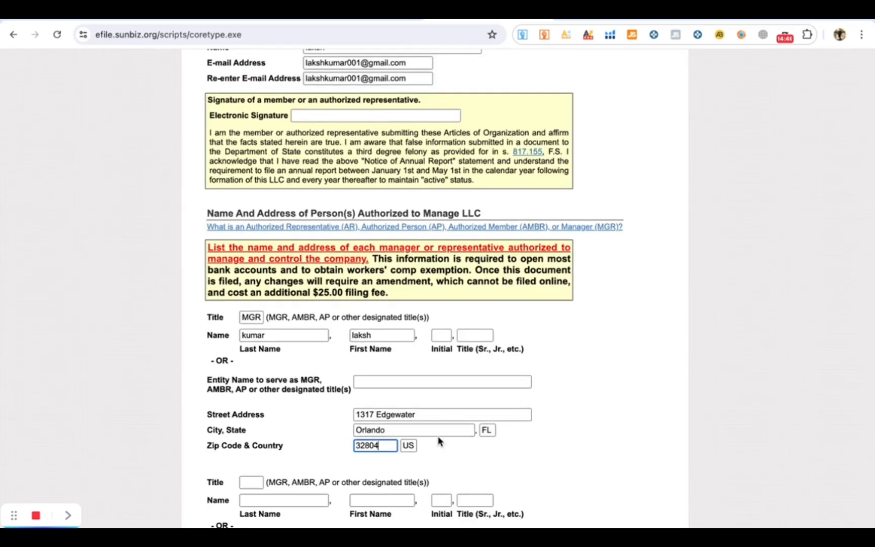
pyautogui.scroll(-20, 398, 435)
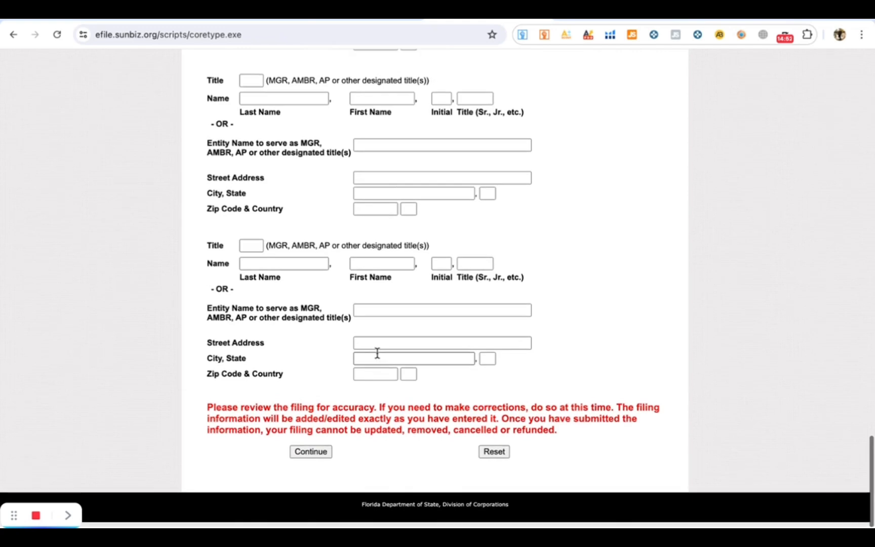
pyautogui.click(311, 456)
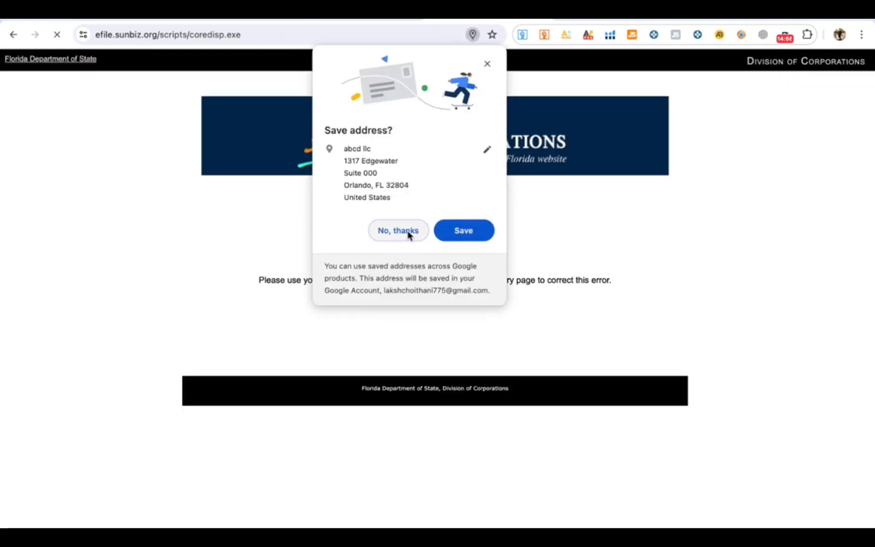
pyautogui.click(403, 231)
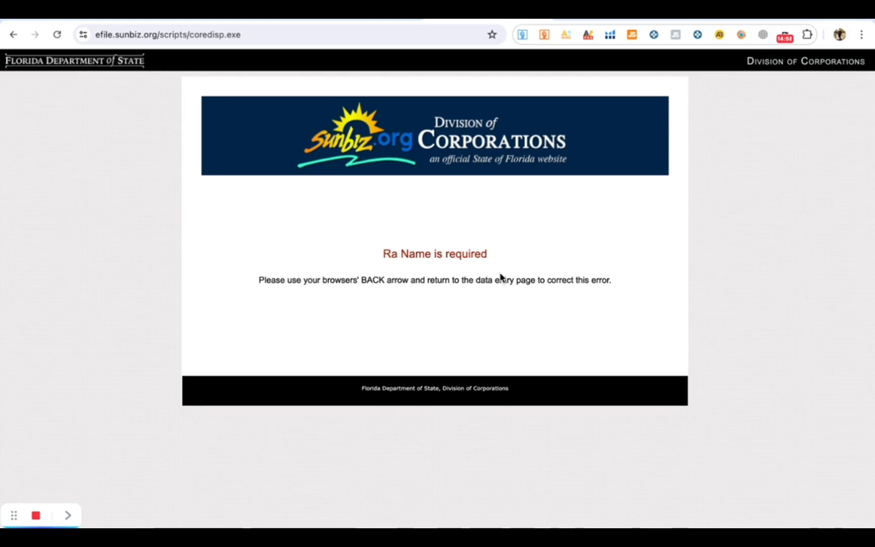
# - Go back from the 'Ra Name is required' error to the registered agent's Last Name box
pyautogui.click(13, 34)
pyautogui.scroll(10, 418, 288)
pyautogui.scroll(10, 417, 289)
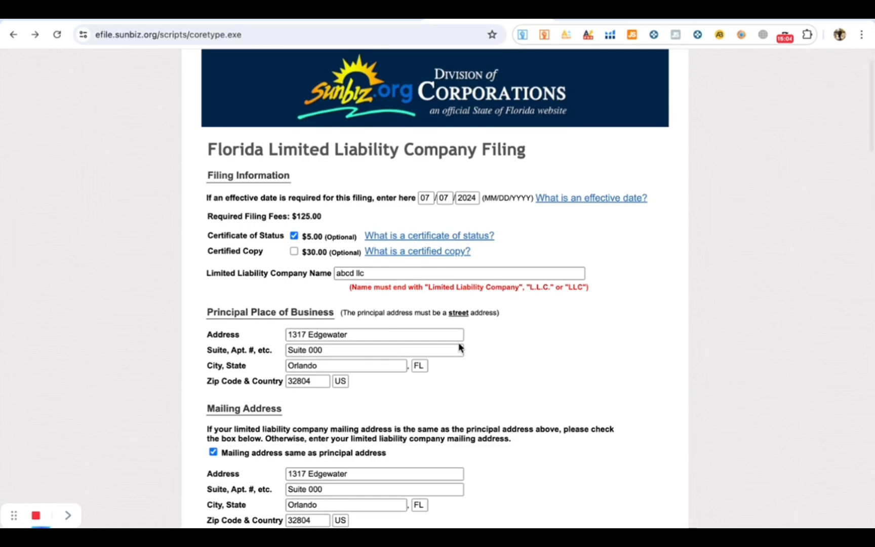
pyautogui.scroll(-10, 459, 347)
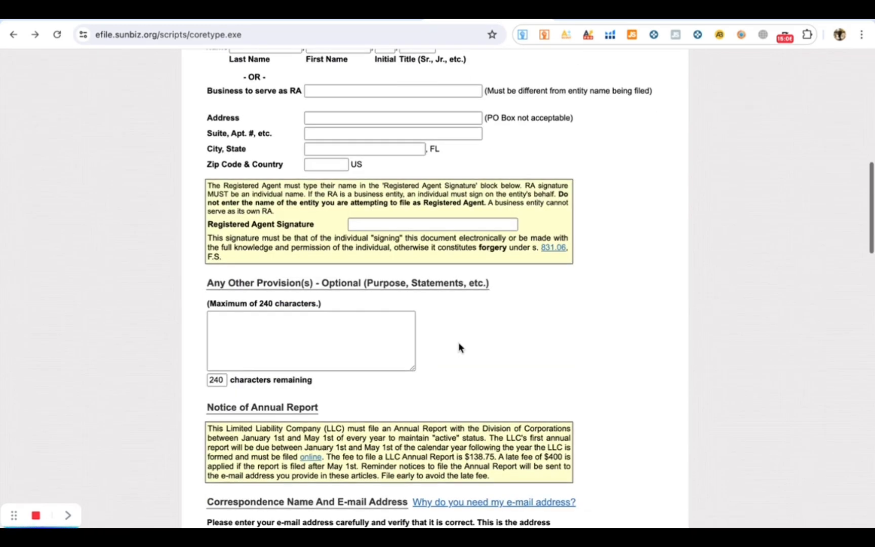
pyautogui.scroll(2, 459, 344)
pyautogui.click(403, 190)
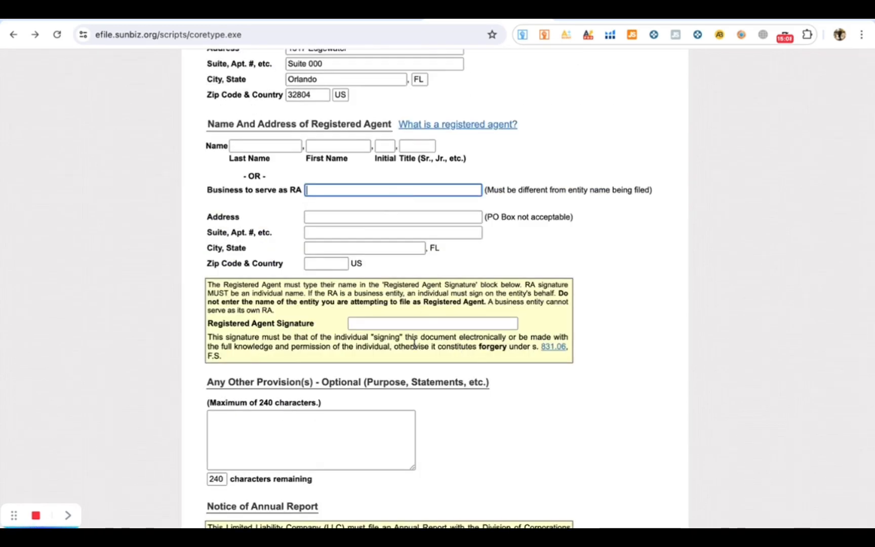
pyautogui.scroll(-18, 414, 344)
pyautogui.scroll(-5, 415, 344)
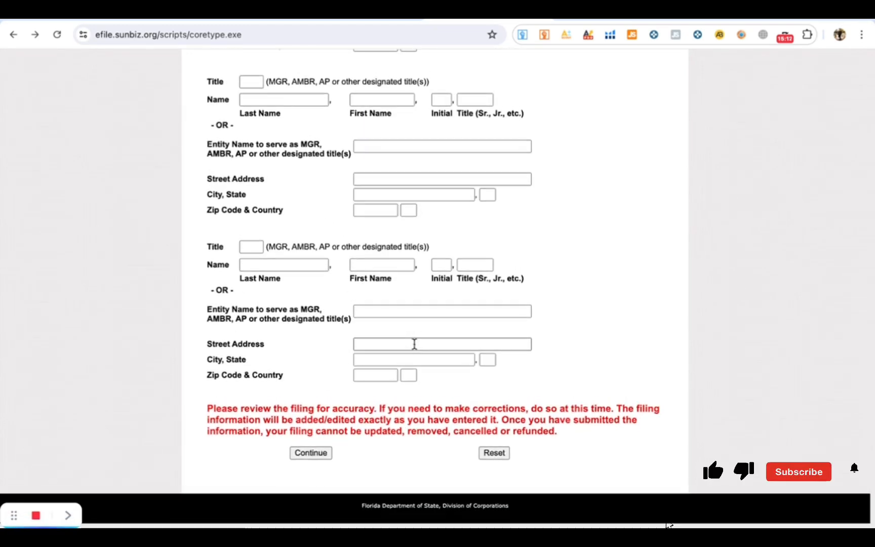
pyautogui.scroll(20, 414, 344)
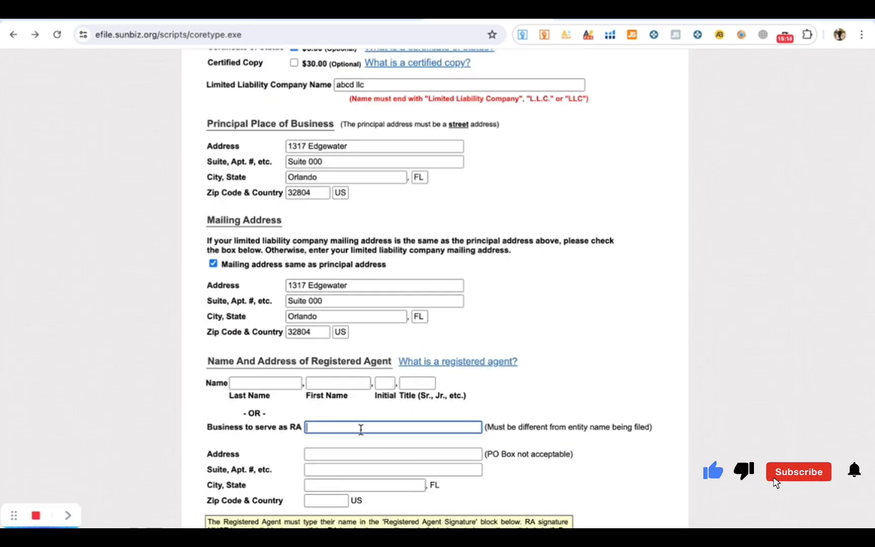
pyautogui.click(296, 384)
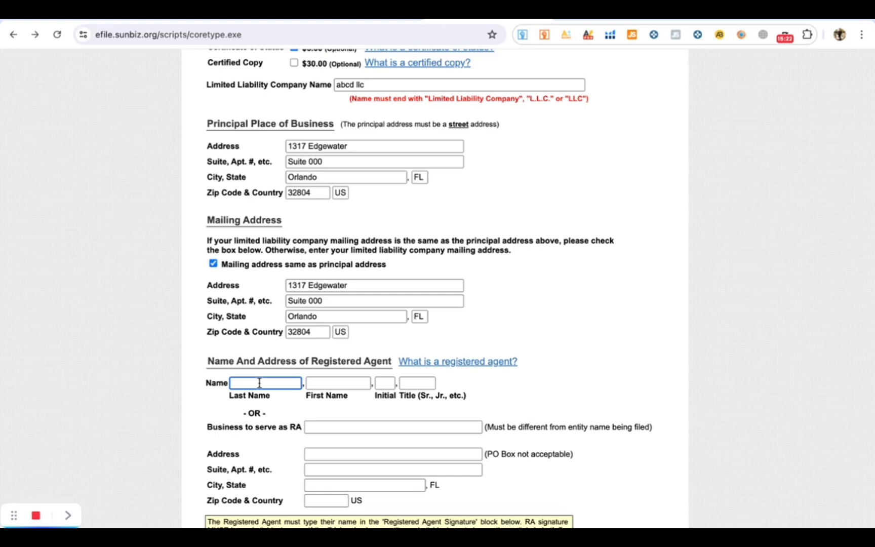
pyautogui.write('abd')
pyautogui.click(330, 384)
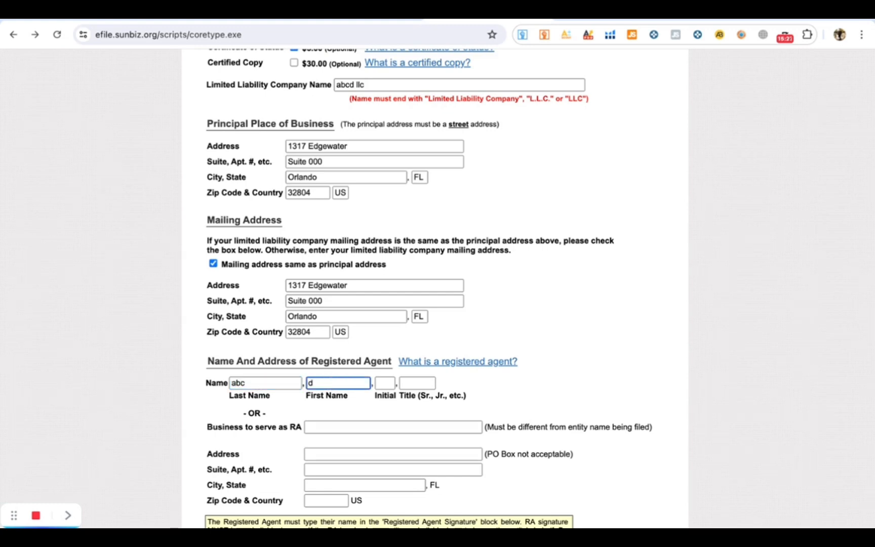
pyautogui.scroll(-2, 367, 397)
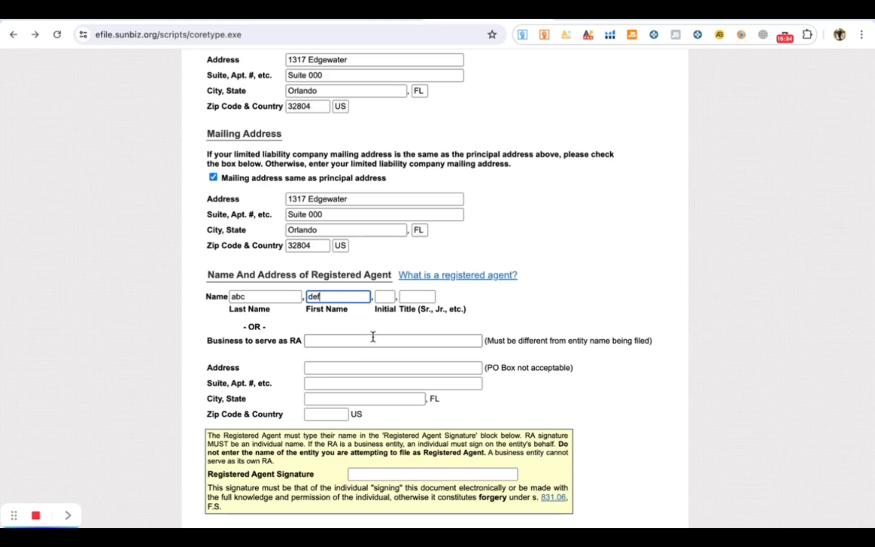
pyautogui.click(350, 368)
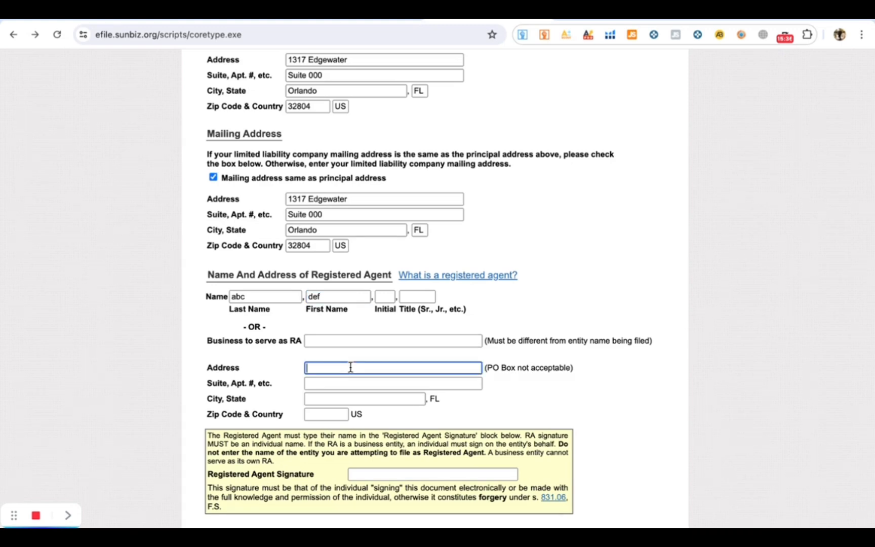
pyautogui.scroll(1, 351, 371)
pyautogui.moveTo(360, 214); pyautogui.dragTo(283, 218)
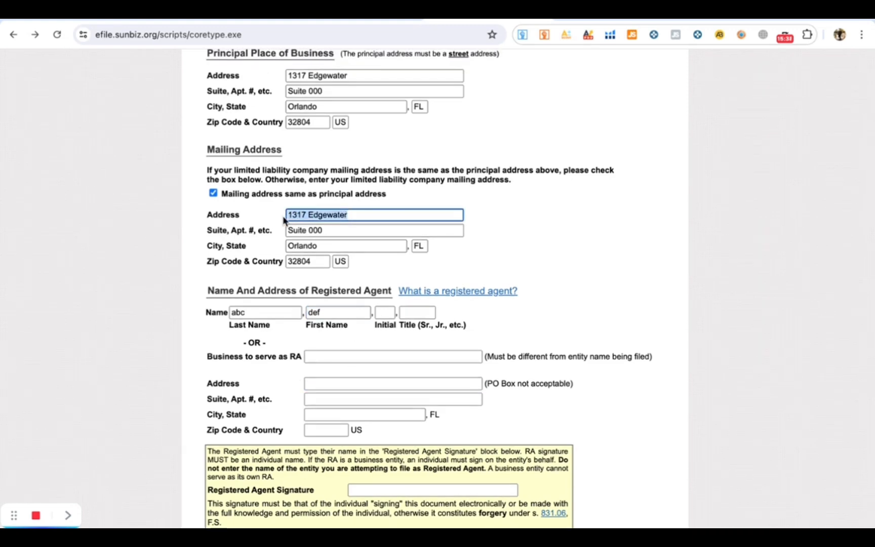
pyautogui.hotkey('ctrl', 'c')
pyautogui.click(328, 383)
pyautogui.hotkey('ctrl', 'v')
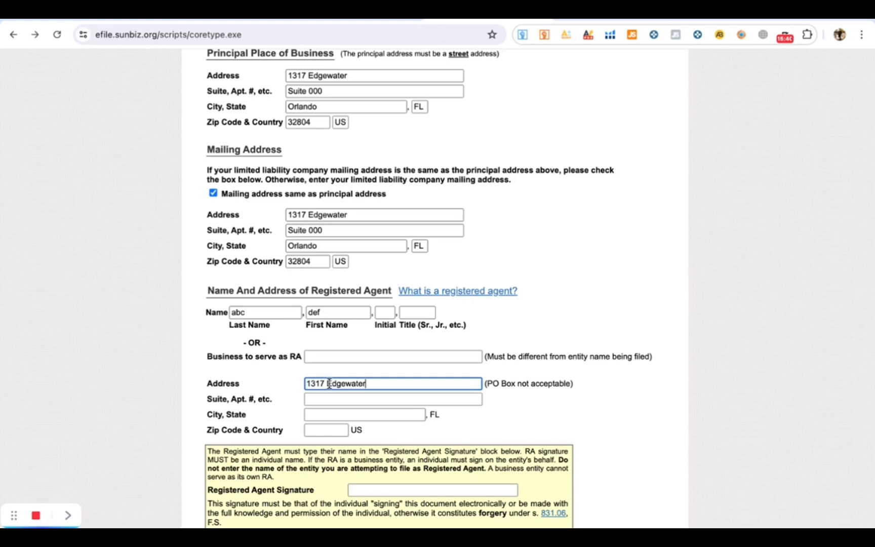
# - Copy Suite 000 and Orlando from the mailing address into the agent's suite and city
pyautogui.moveTo(333, 229); pyautogui.dragTo(254, 226)
pyautogui.hotkey('ctrl', 'c')
pyautogui.click(345, 399)
pyautogui.hotkey('ctrl', 'v')
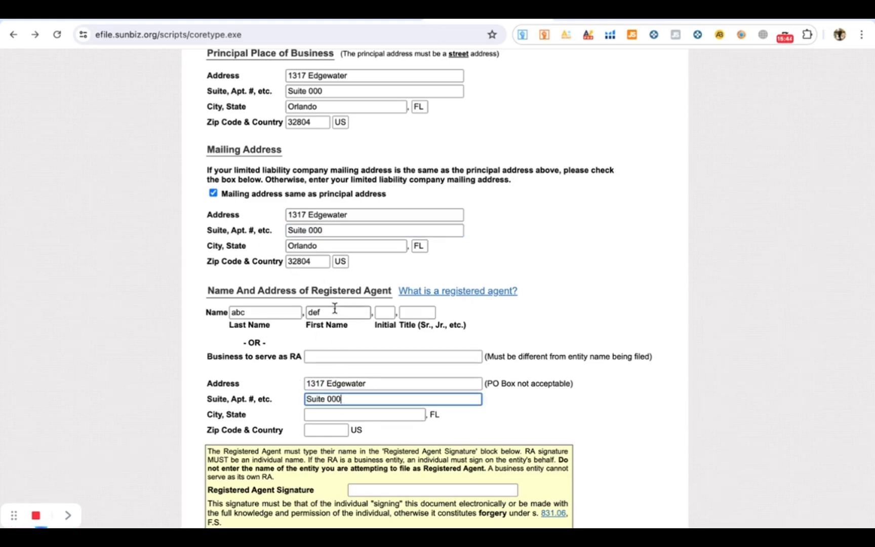
pyautogui.moveTo(340, 247); pyautogui.dragTo(280, 251)
pyautogui.hotkey('ctrl', 'c')
pyautogui.click(318, 414)
pyautogui.hotkey('ctrl', 'v')
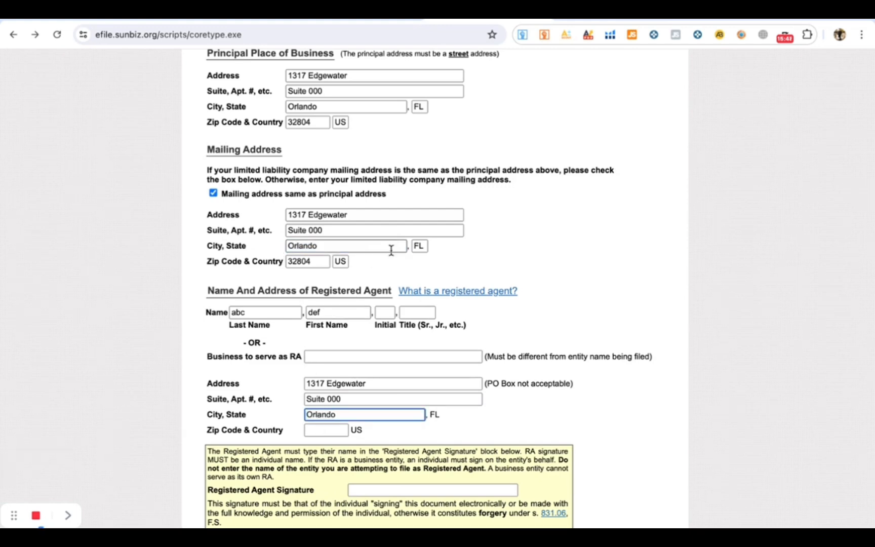
# - Copy zip code 32804 from the mailing address into the agent's zip field
pyautogui.click(334, 434)
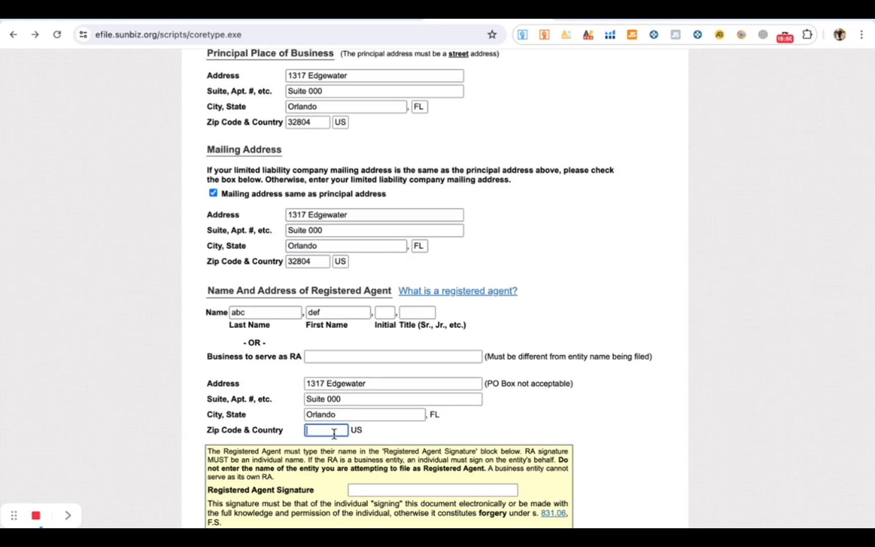
pyautogui.moveTo(325, 261); pyautogui.dragTo(279, 262)
pyautogui.hotkey('ctrl', 'c')
pyautogui.click(338, 431)
pyautogui.hotkey('ctrl', 'v')
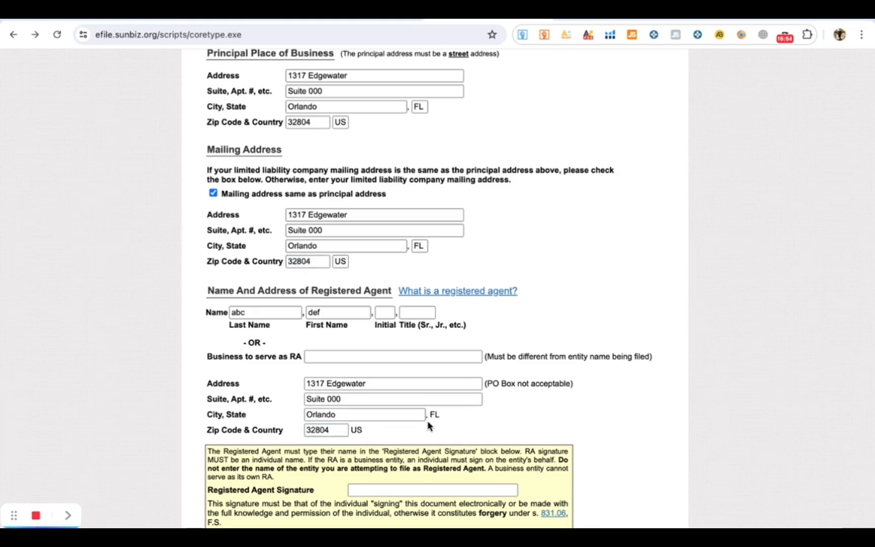
pyautogui.scroll(-2, 430, 426)
pyautogui.click(400, 391)
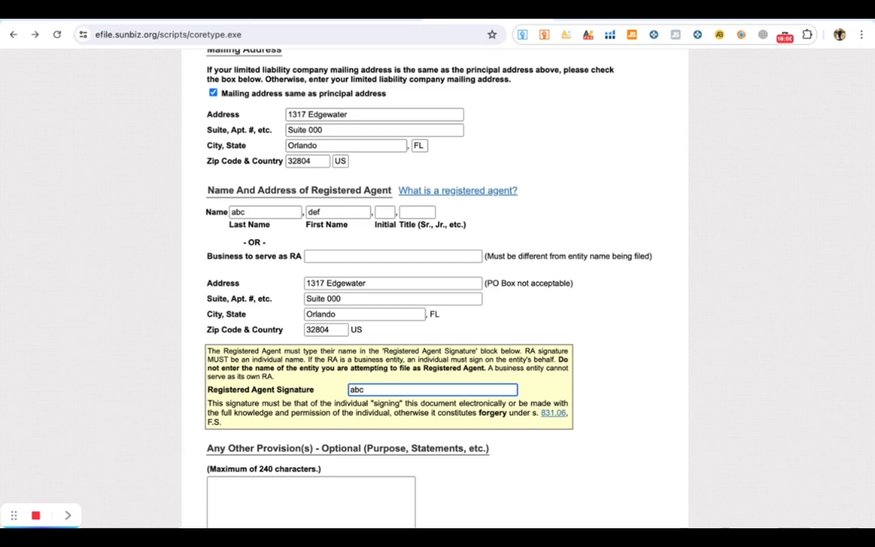
# - Submit the LLC form, hit the missing-signature error, and return to the form
pyautogui.scroll(-15, 456, 426)
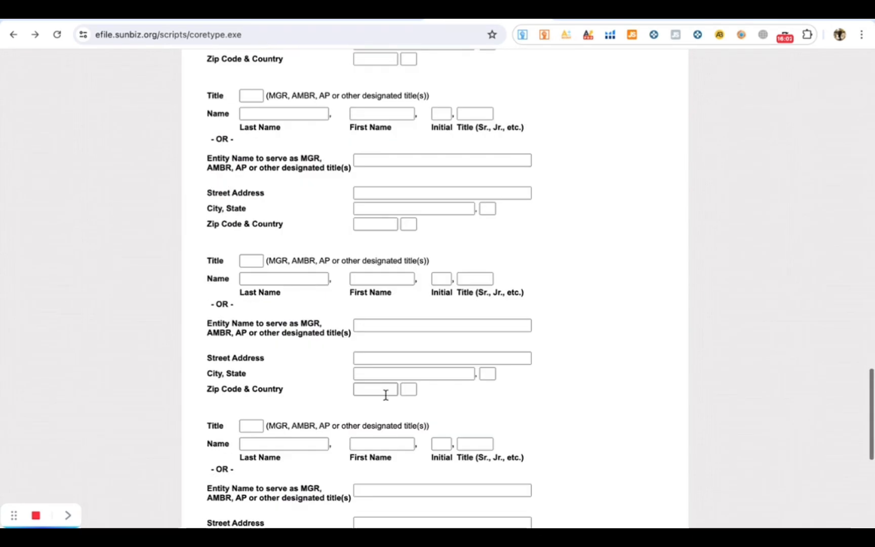
pyautogui.click(319, 453)
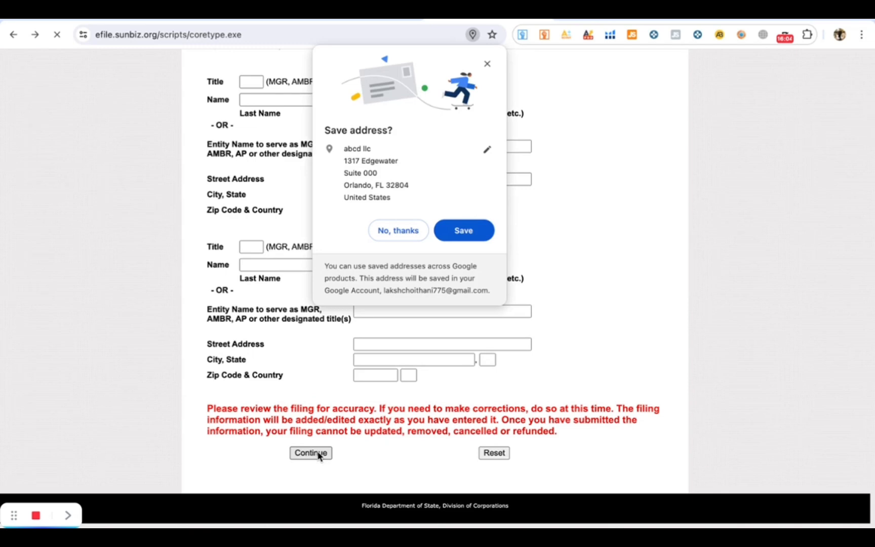
pyautogui.click(414, 236)
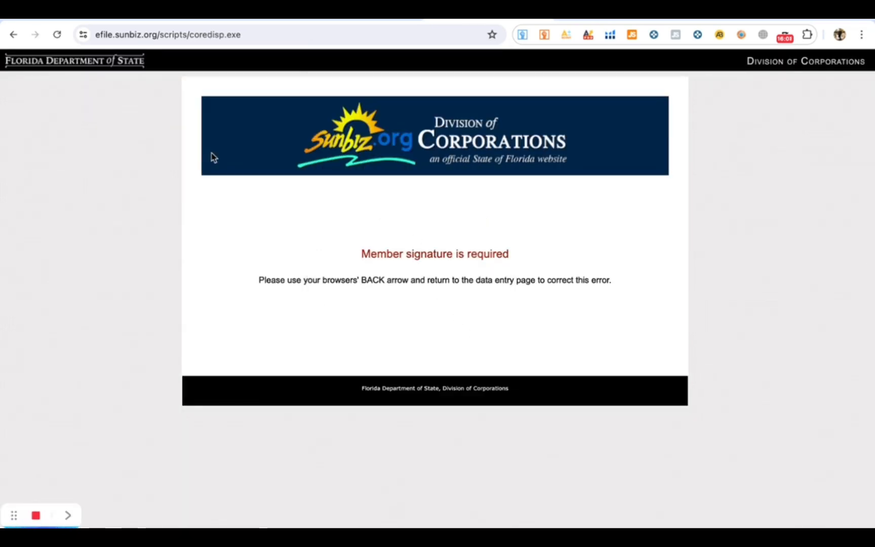
pyautogui.click(16, 34)
# - Fill the Electronic Signature field with the autofill suggestion and resubmit, declining to save the address
pyautogui.scroll(10, 500, 295)
pyautogui.scroll(-1, 500, 292)
pyautogui.scroll(6, 500, 290)
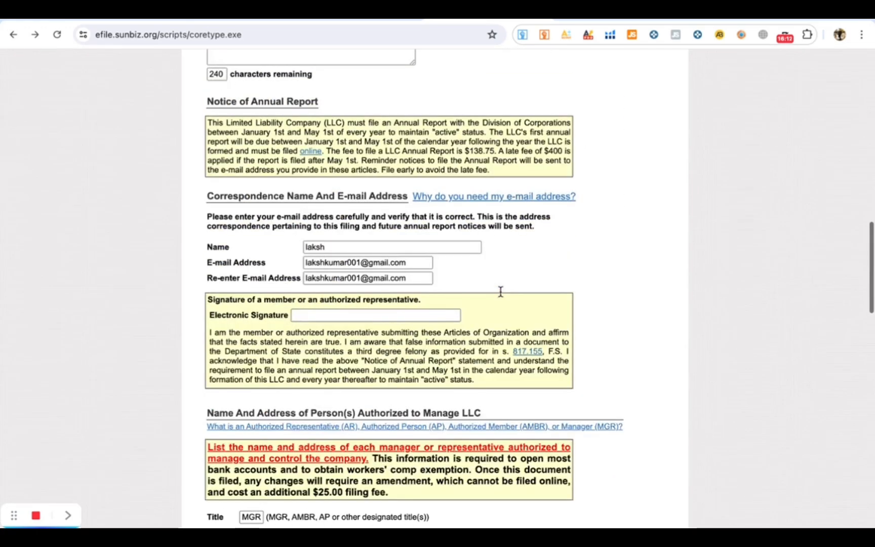
pyautogui.click(386, 449)
pyautogui.write('la')
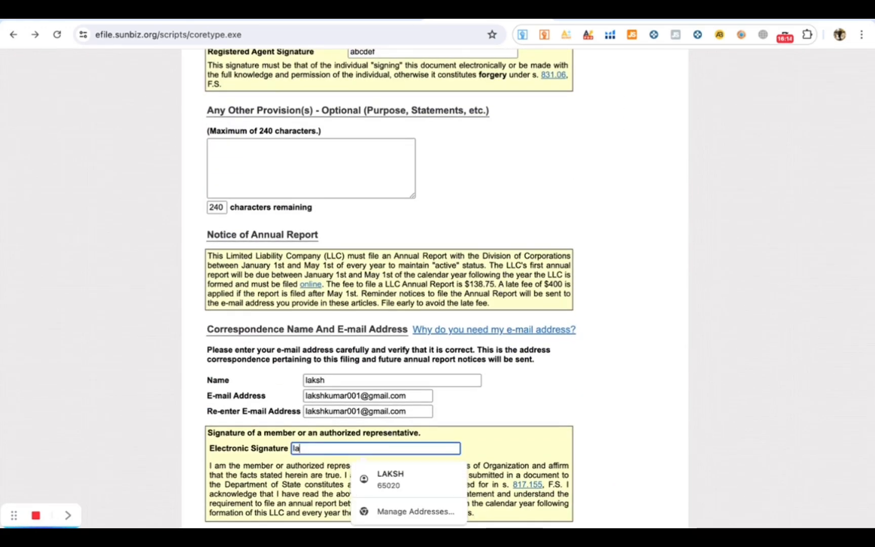
pyautogui.click(500, 410)
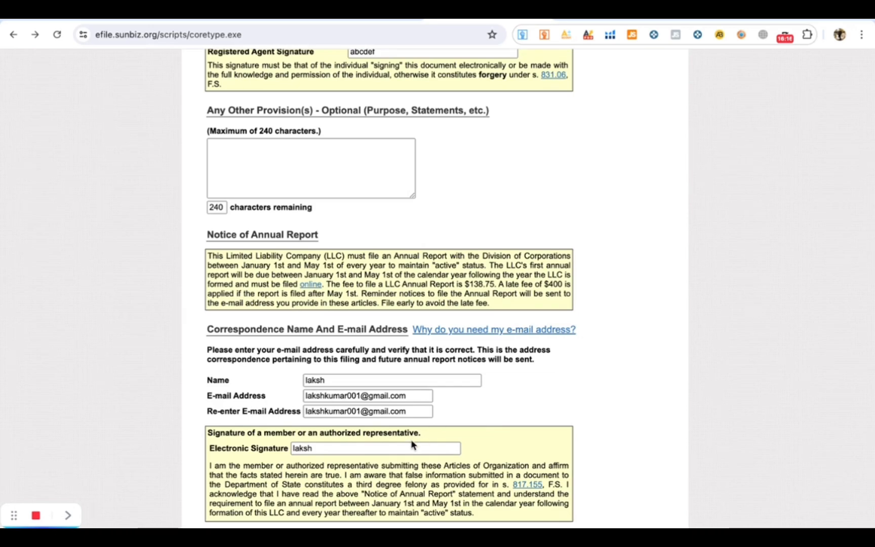
pyautogui.scroll(-10, 411, 444)
pyautogui.click(317, 454)
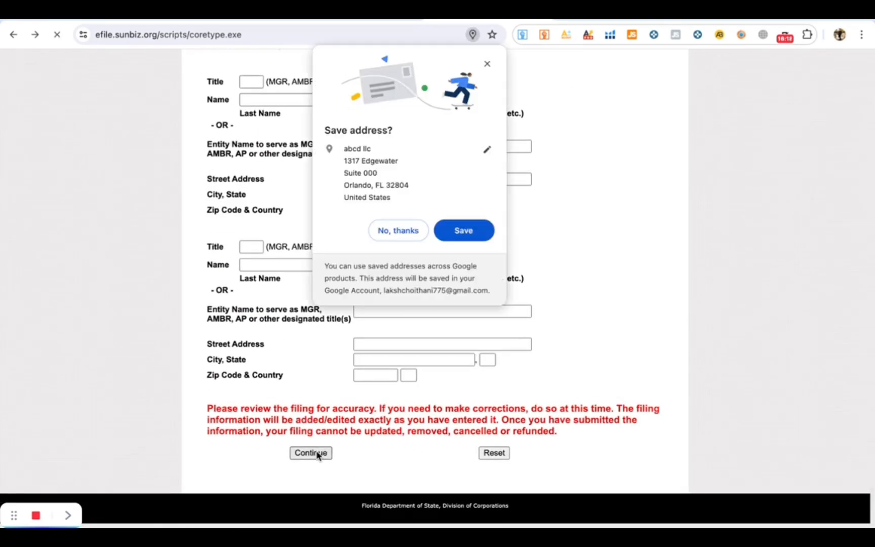
pyautogui.click(463, 344)
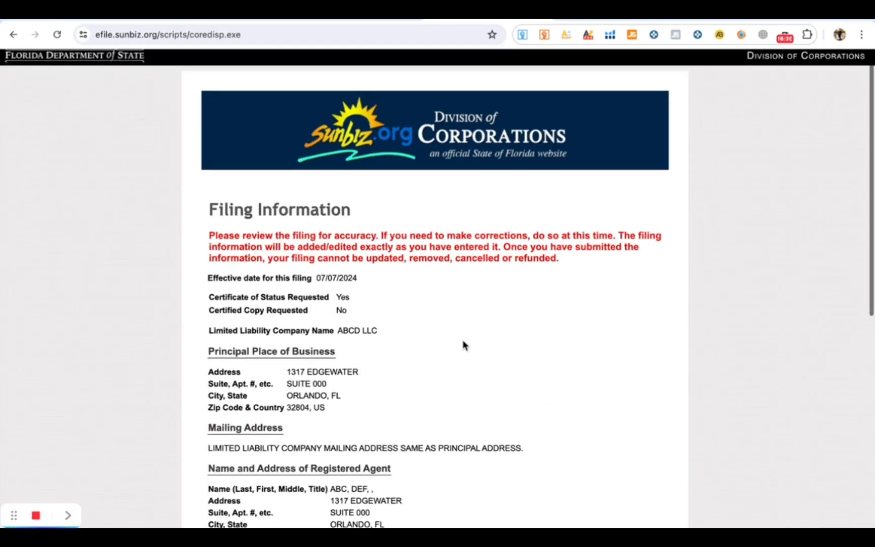
pyautogui.scroll(-1, 464, 345)
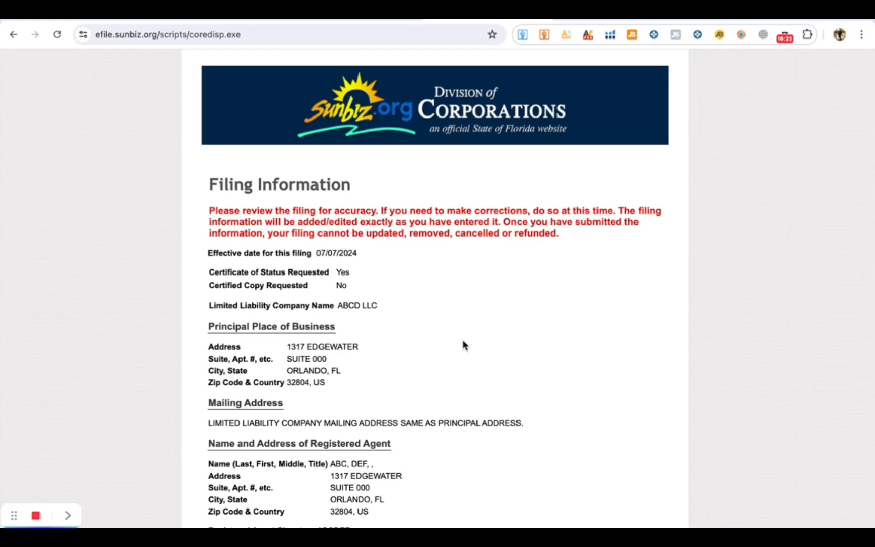
pyautogui.scroll(-1, 464, 345)
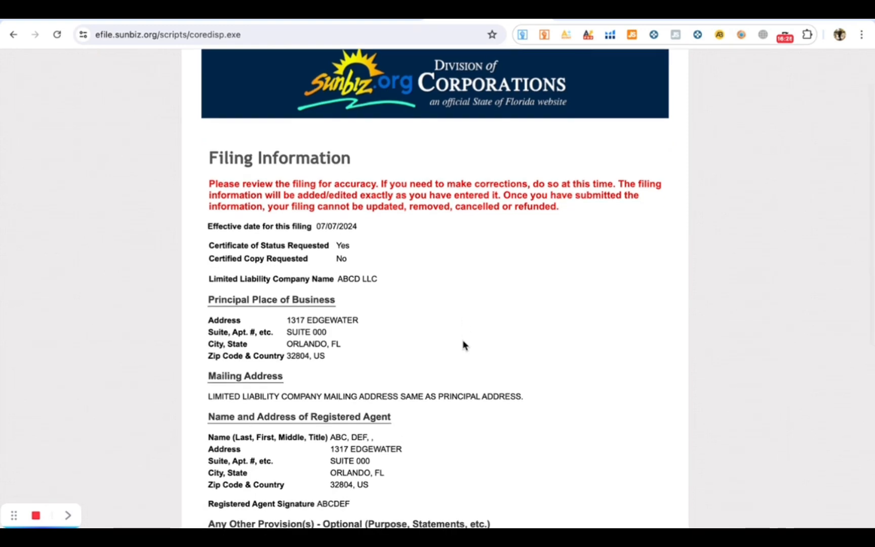
pyautogui.scroll(-6, 463, 345)
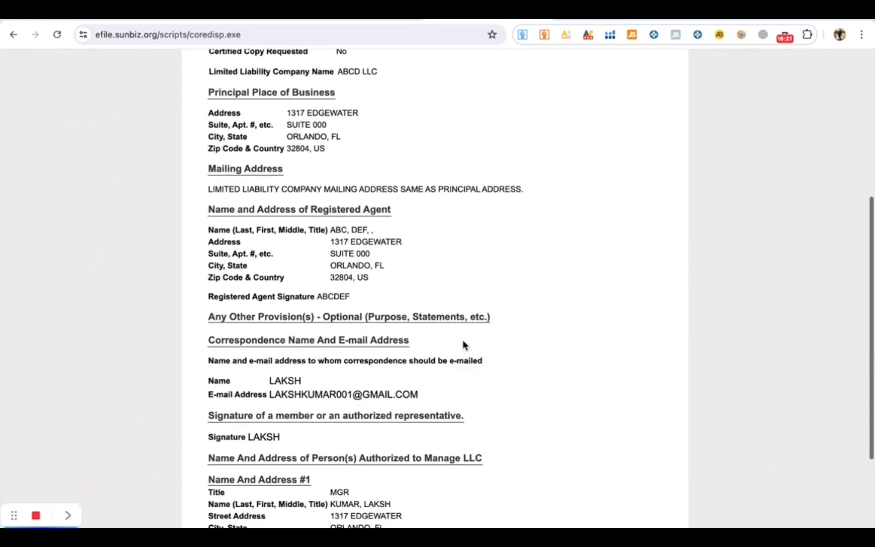
pyautogui.scroll(-1, 464, 345)
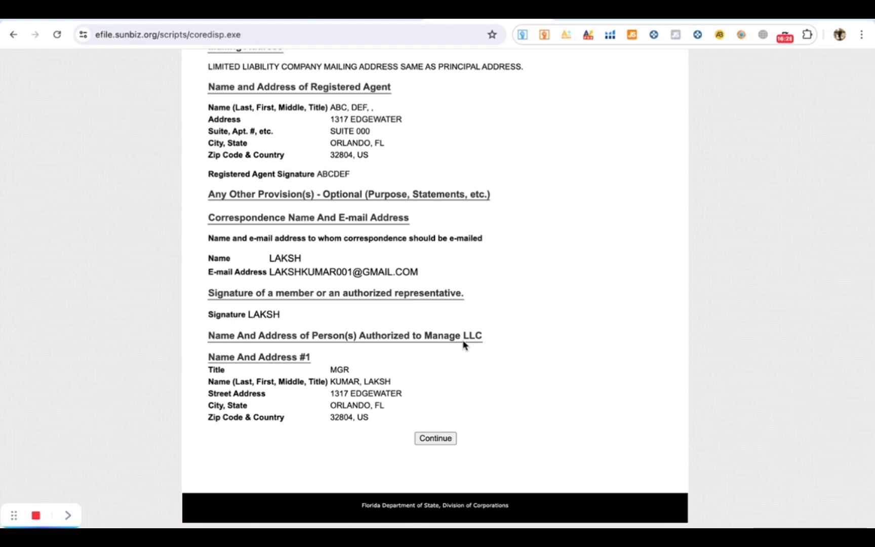
pyautogui.scroll(1, 510, 326)
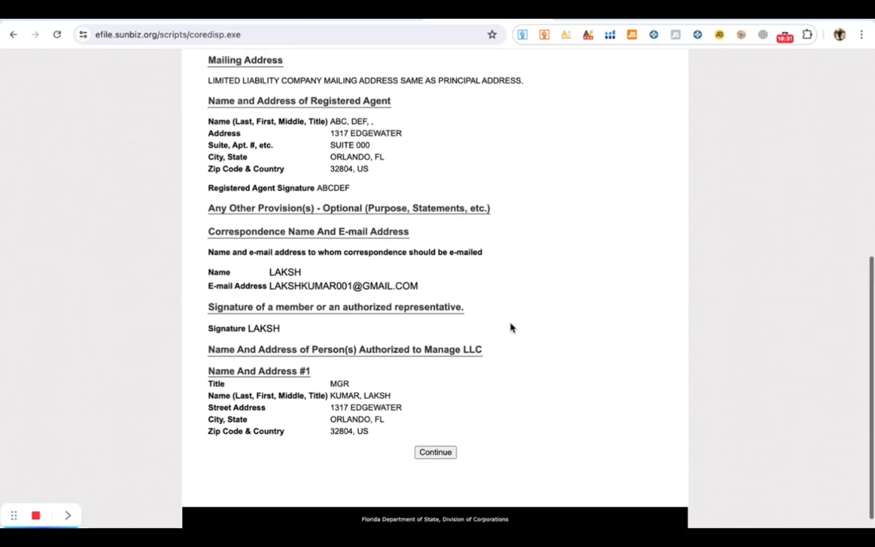
pyautogui.scroll(7, 510, 326)
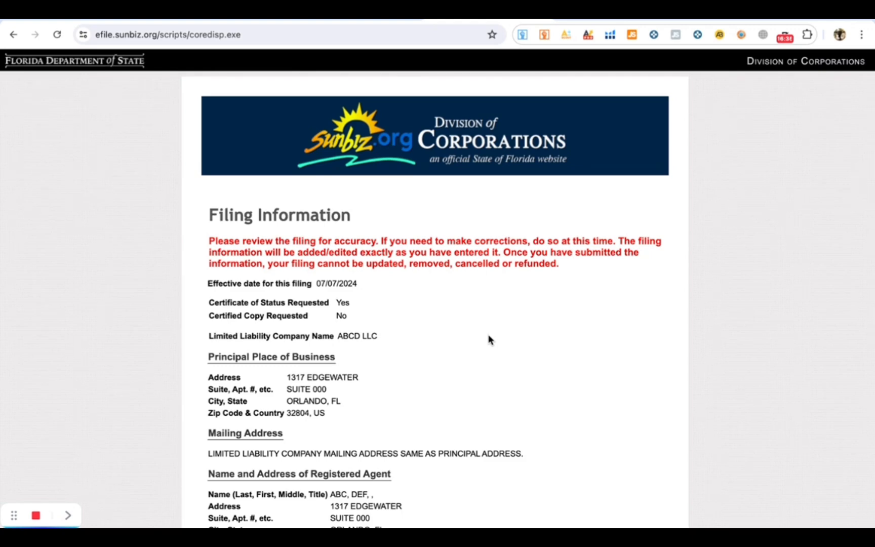
pyautogui.rightClick(211, 242)
pyautogui.click(301, 257)
pyautogui.moveTo(587, 269); pyautogui.dragTo(306, 236)
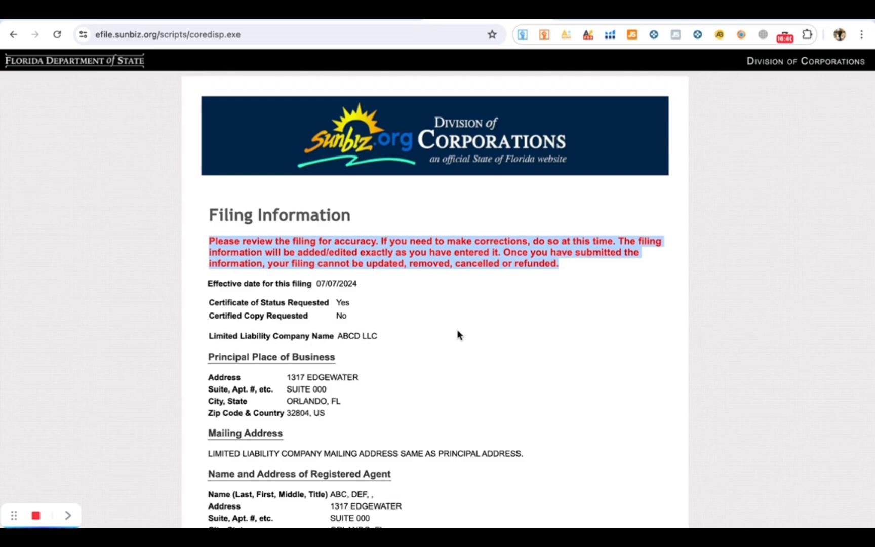
pyautogui.click(477, 355)
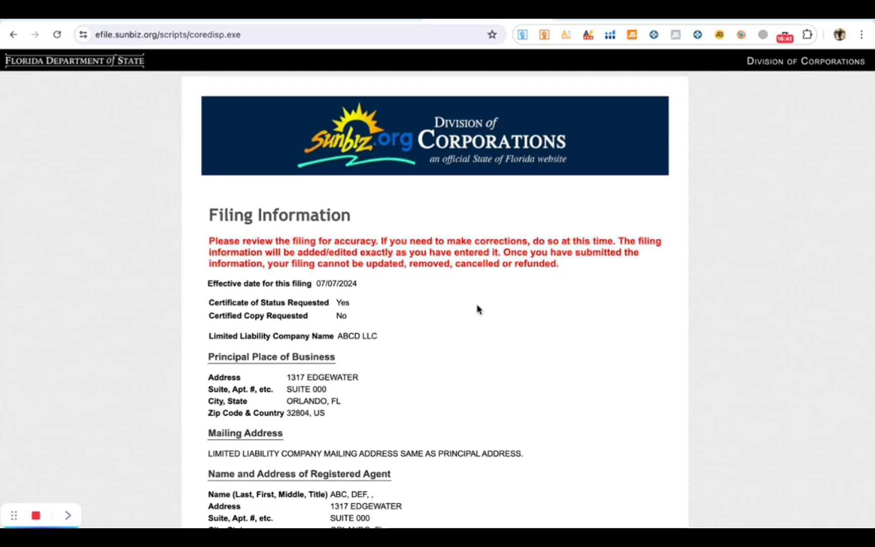
pyautogui.scroll(-8, 474, 350)
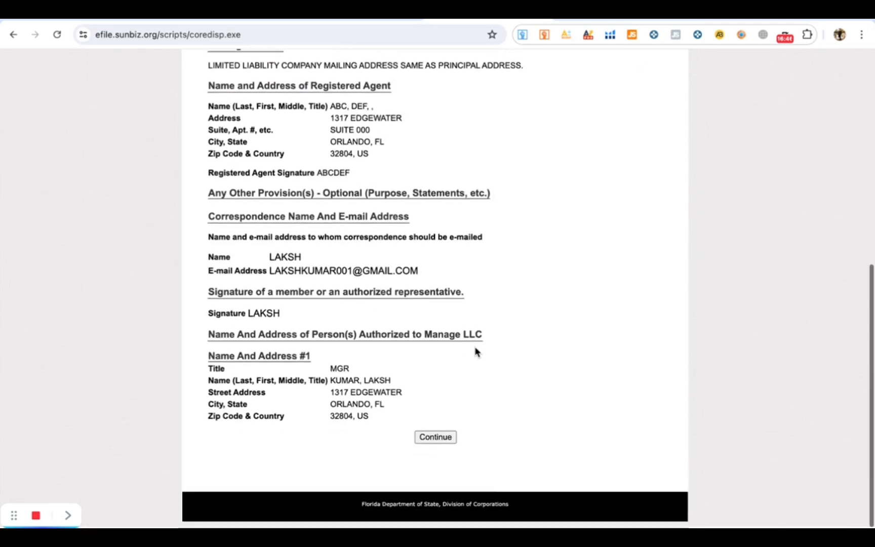
# - Submit the reviewed filing, acknowledge the accuracy alert, and continue past the $130.00 charge to payment
pyautogui.click(435, 438)
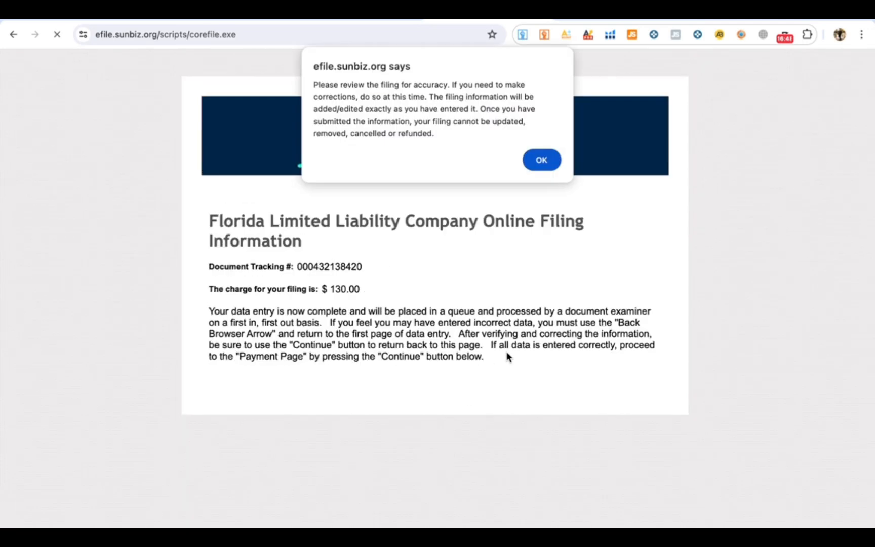
pyautogui.click(540, 160)
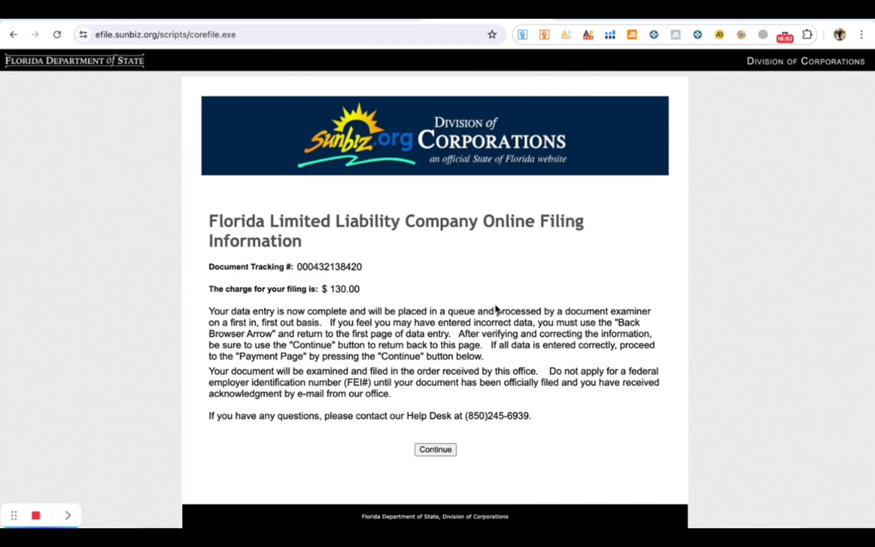
pyautogui.scroll(-1, 494, 306)
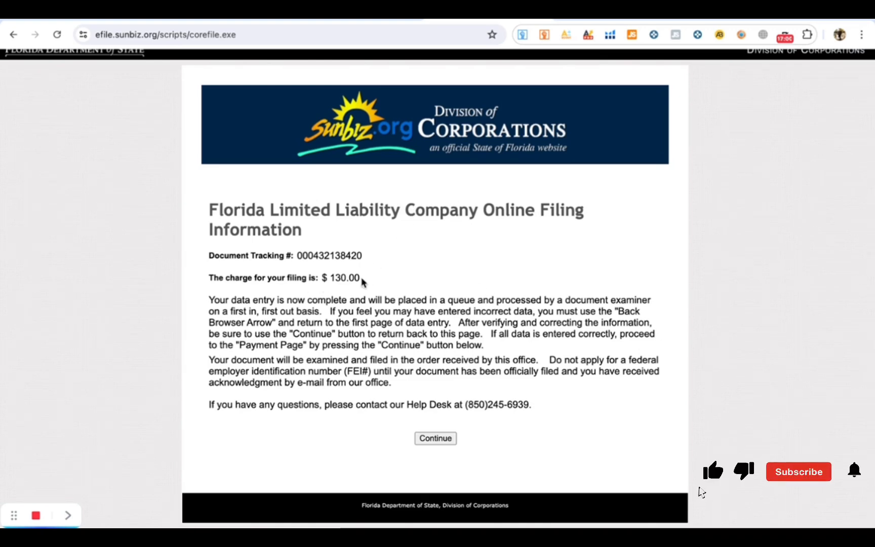
pyautogui.moveTo(361, 280); pyautogui.dragTo(322, 279)
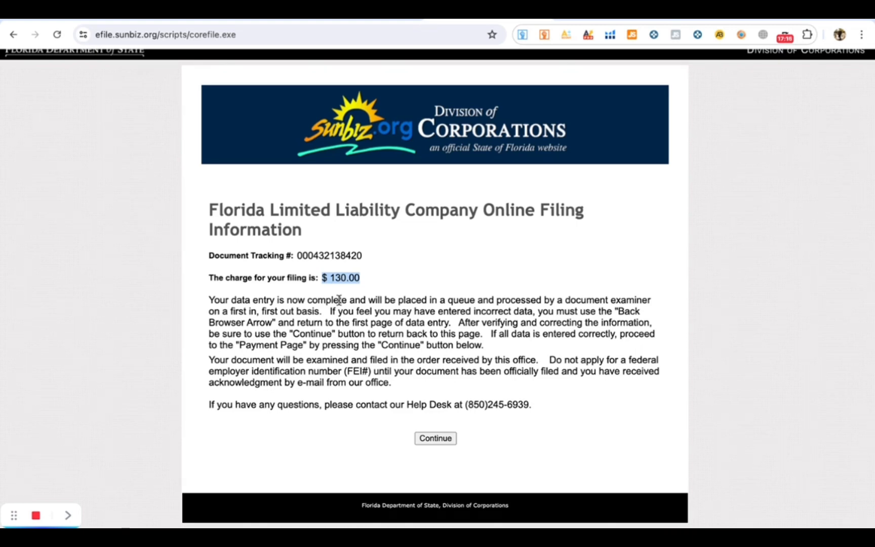
pyautogui.click(420, 435)
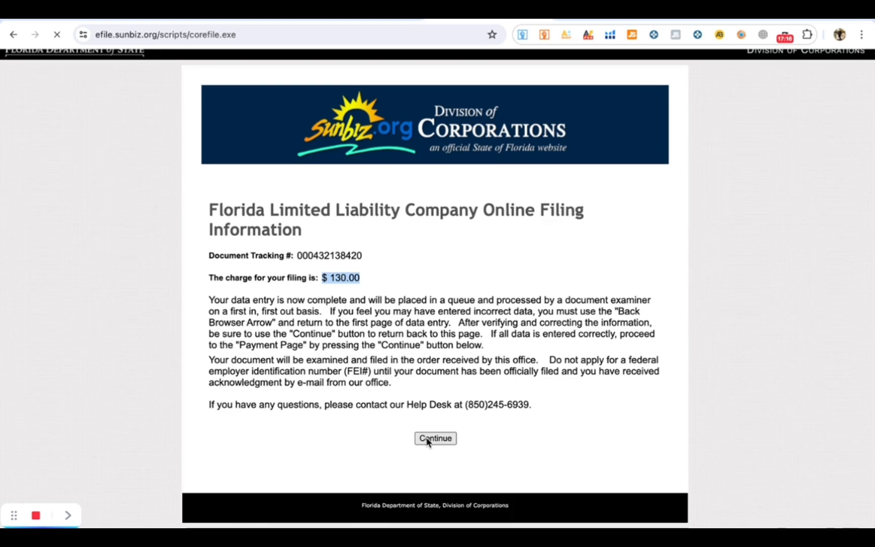
# - Scroll through the $130.00 Transaction Detail and blank Customer Information form to Next and Cancel
pyautogui.scroll(-2, 543, 340)
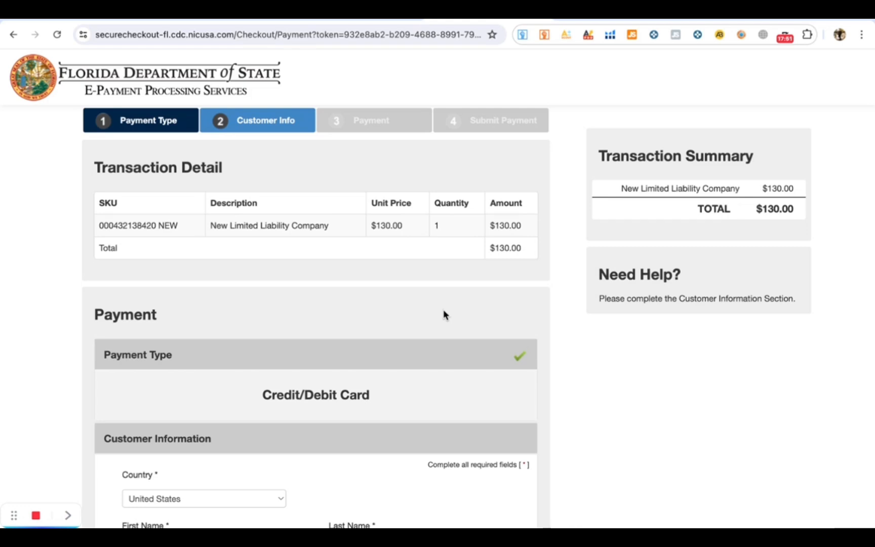
pyautogui.scroll(-7, 431, 338)
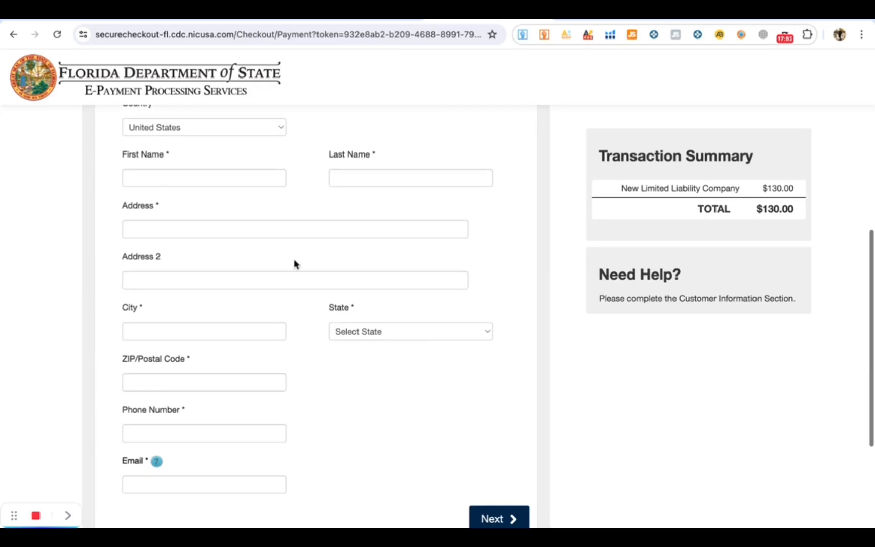
pyautogui.scroll(3, 414, 394)
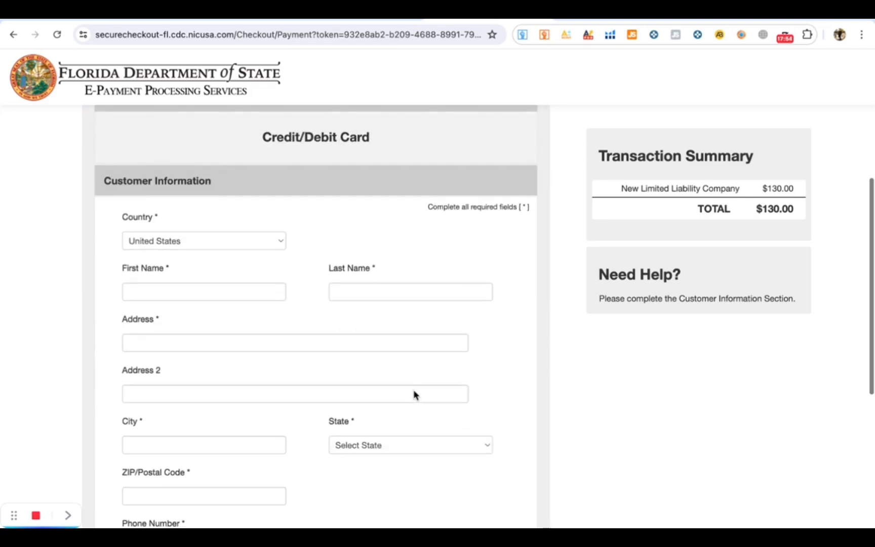
pyautogui.scroll(-6, 414, 394)
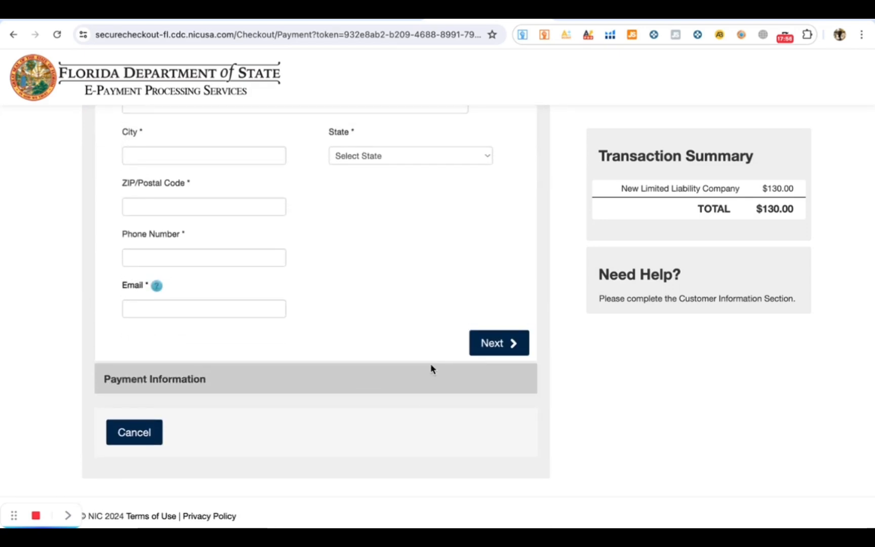
pyautogui.scroll(8, 494, 254)
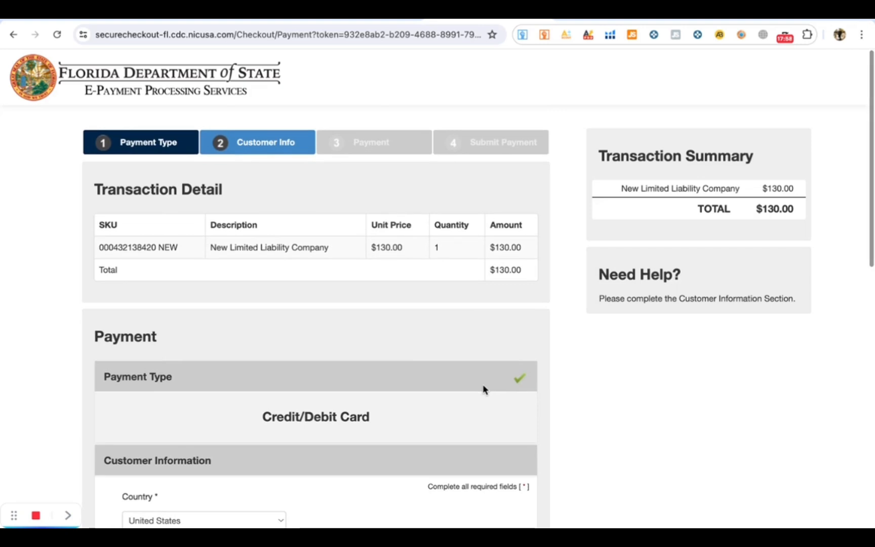
pyautogui.scroll(-3, 551, 412)
pyautogui.scroll(-8, 551, 413)
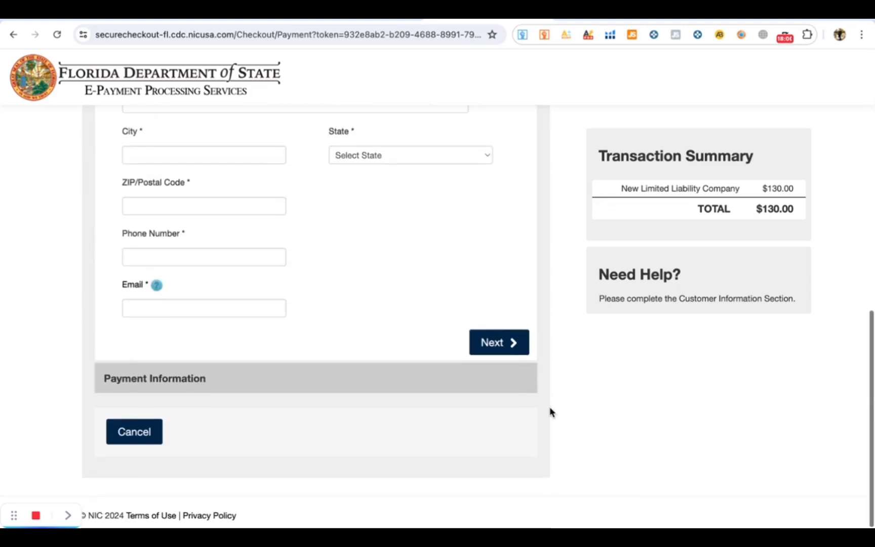